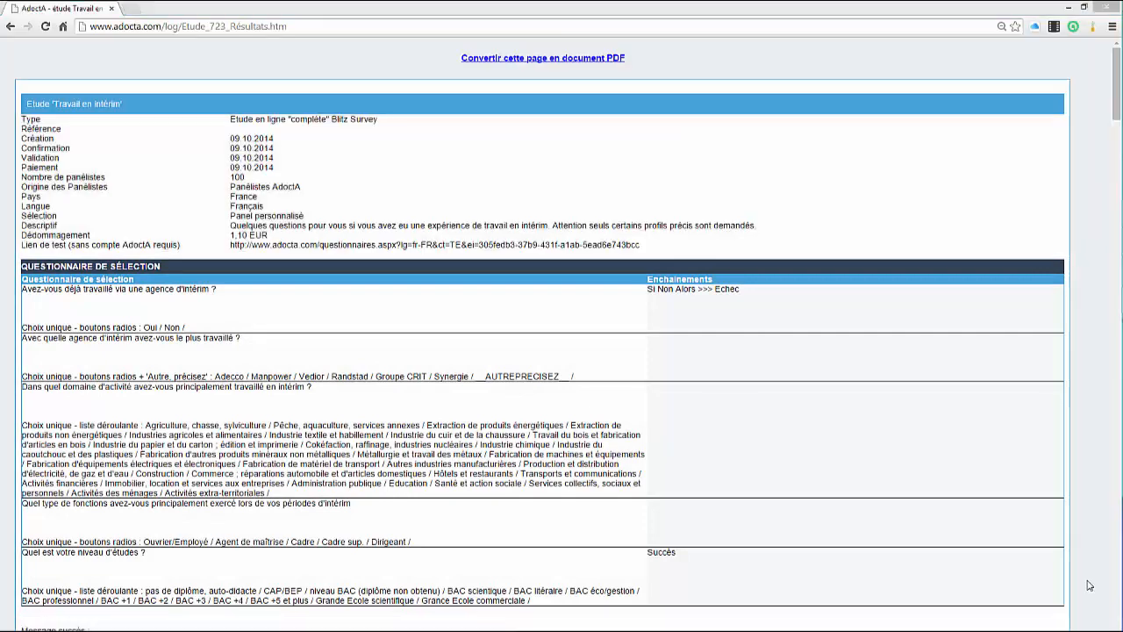
Step: Review the "Travail en intérim" study report, from the selection questionnaire through the result charts and panelists' comments
{"action": "scroll", "coordinate": [1087, 585], "scroll_direction": "down", "scroll_amount": 6}
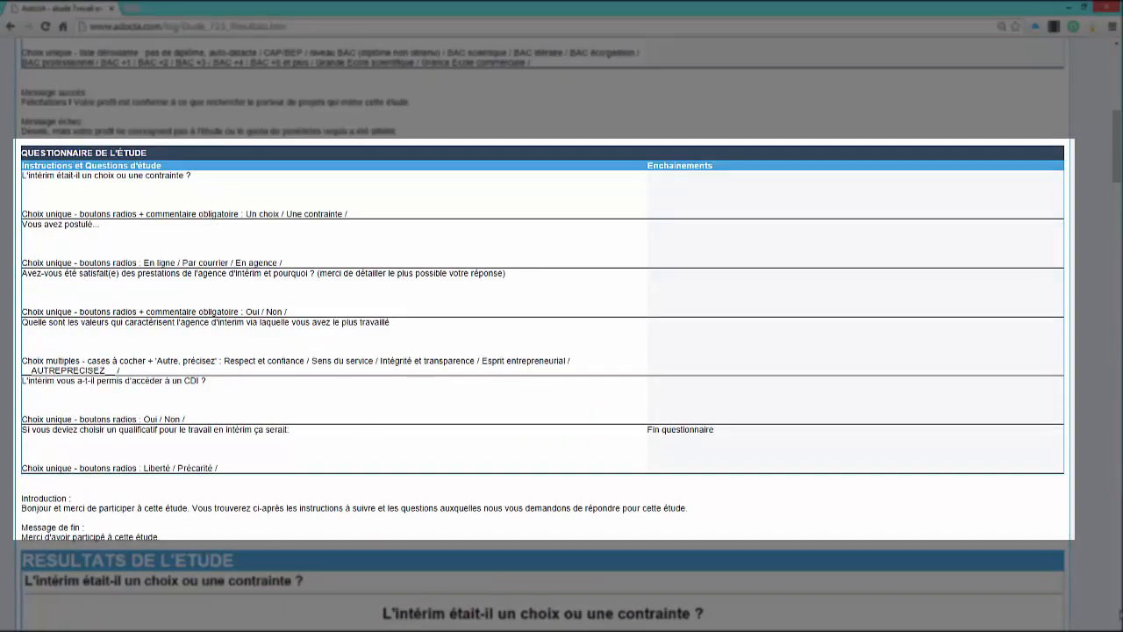
{"action": "scroll", "coordinate": [1119, 620], "scroll_direction": "down", "scroll_amount": 6}
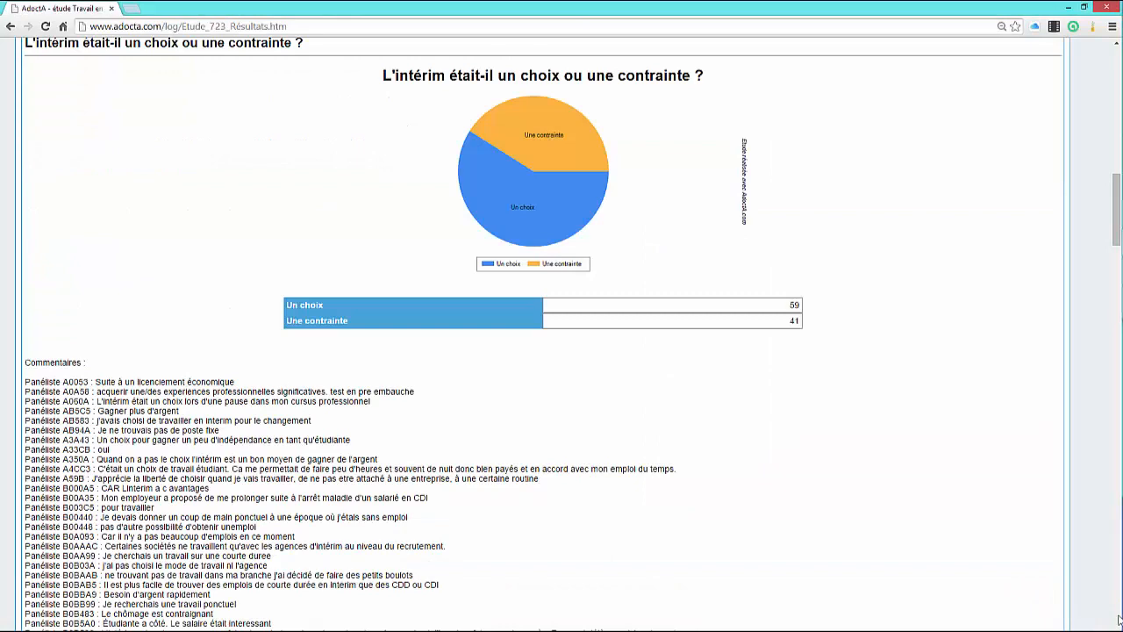
{"action": "scroll", "coordinate": [1120, 620], "scroll_direction": "down", "scroll_amount": 10}
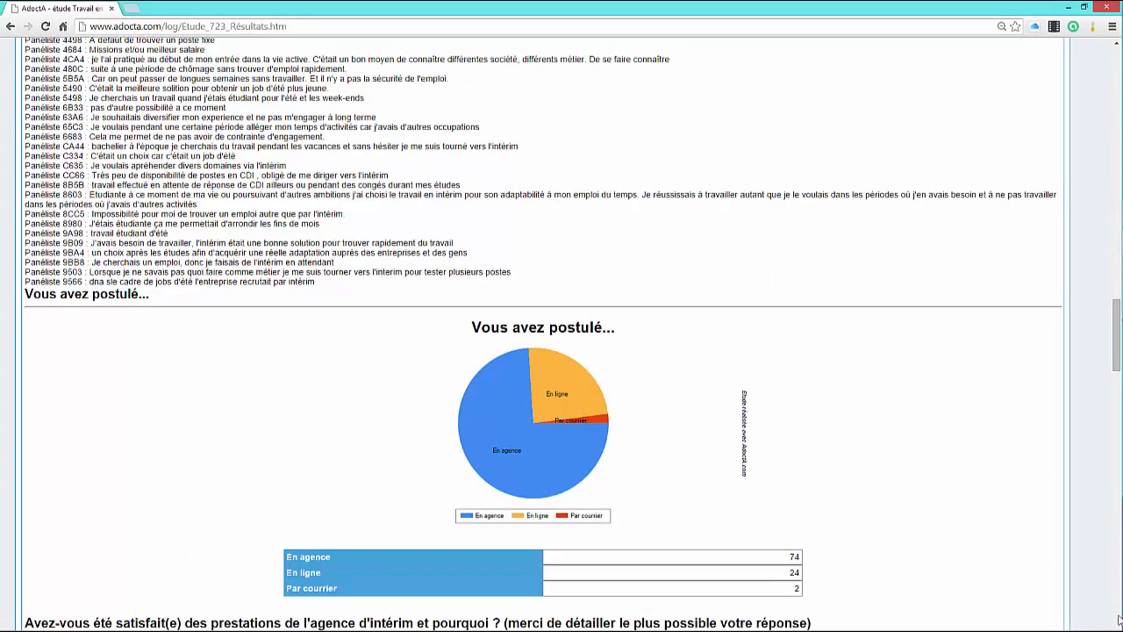
{"action": "scroll", "coordinate": [1120, 620], "scroll_direction": "down", "scroll_amount": 6}
{"action": "scroll", "coordinate": [1119, 619], "scroll_direction": "down", "scroll_amount": 15}
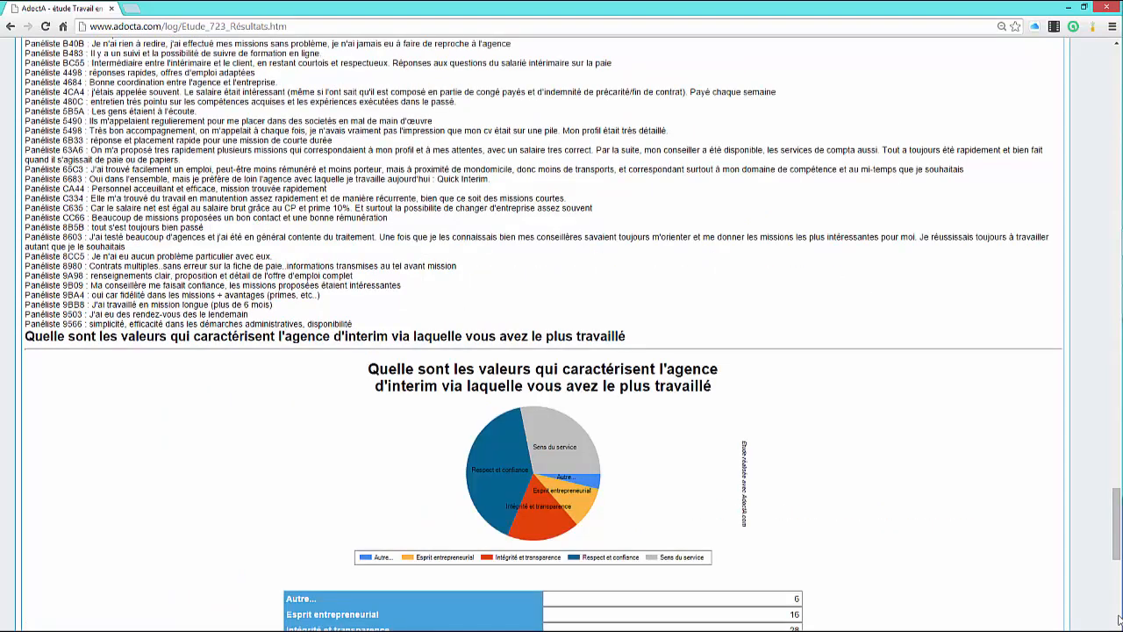
{"action": "scroll", "coordinate": [1120, 619], "scroll_direction": "down", "scroll_amount": 6}
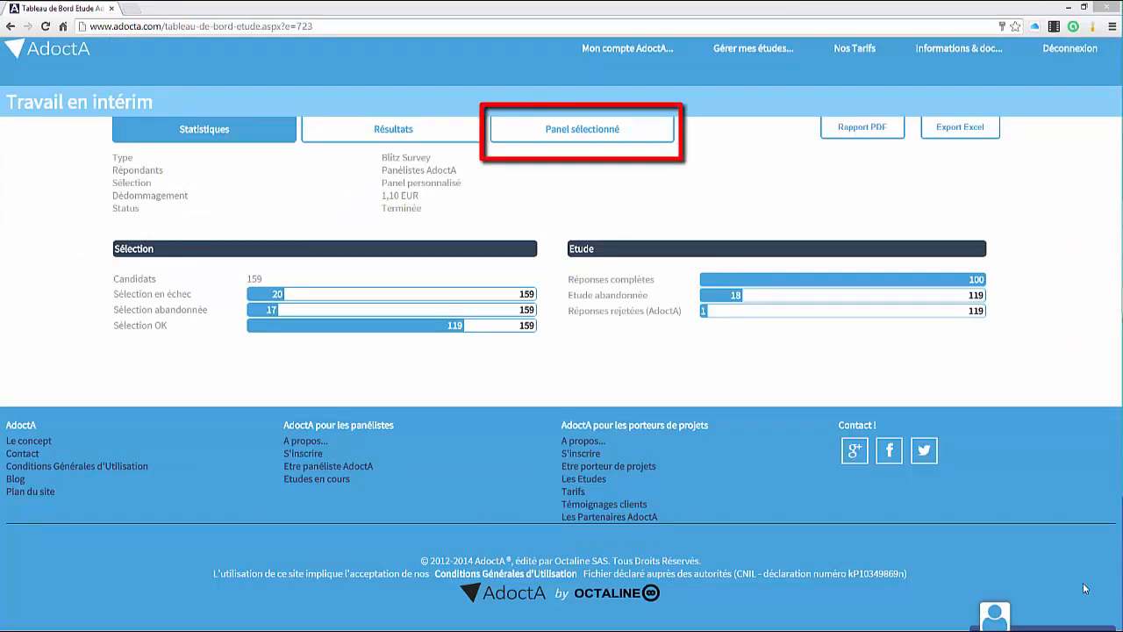
Step: Show the selected panel's answers to the question "Avec quelle agence d'intérim avez-vous le plus travaillé ?"
{"action": "left_click", "coordinate": [591, 131]}
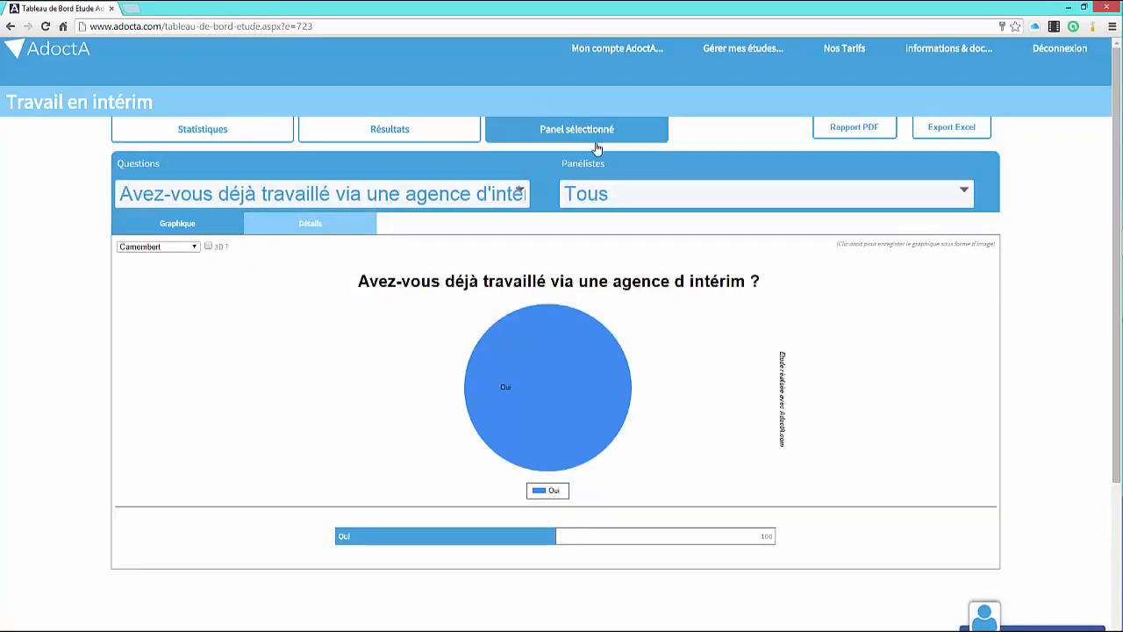
{"action": "left_click", "coordinate": [519, 192]}
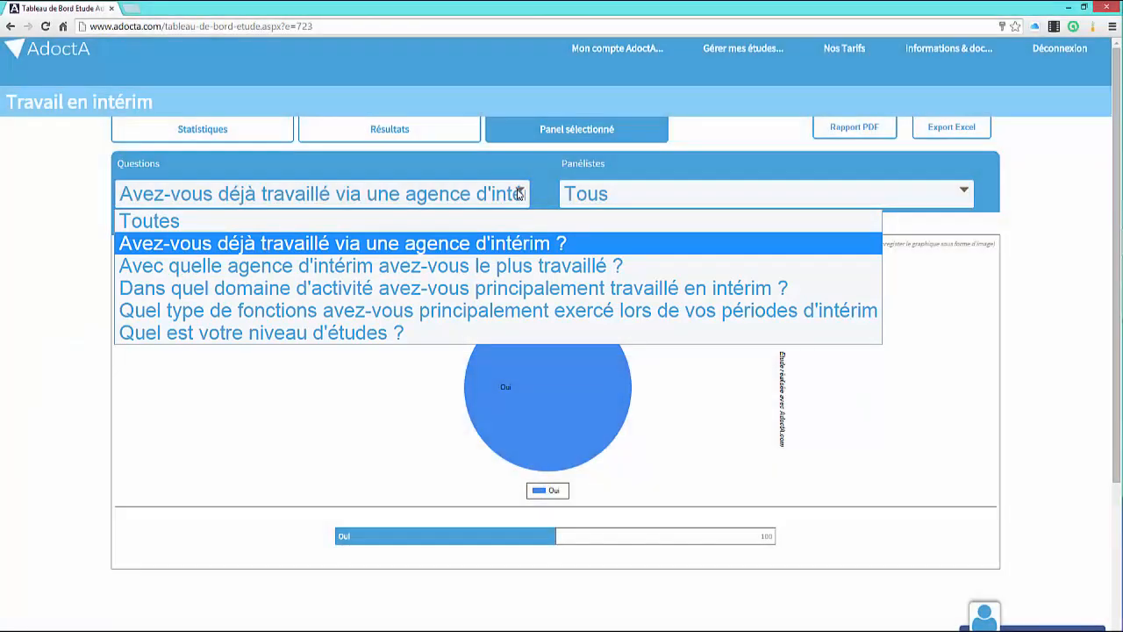
{"action": "left_click", "coordinate": [519, 268]}
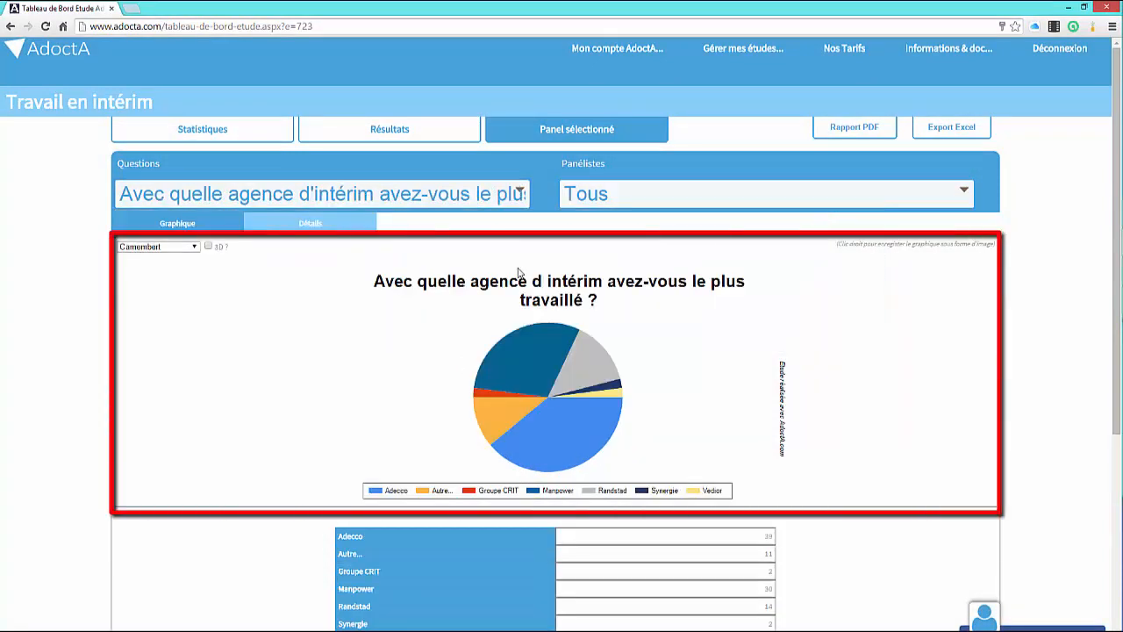
Step: Display the agency chart as horizontal bars and as vertical bars, turning the 3D effect on and off again
{"action": "left_click", "coordinate": [194, 247]}
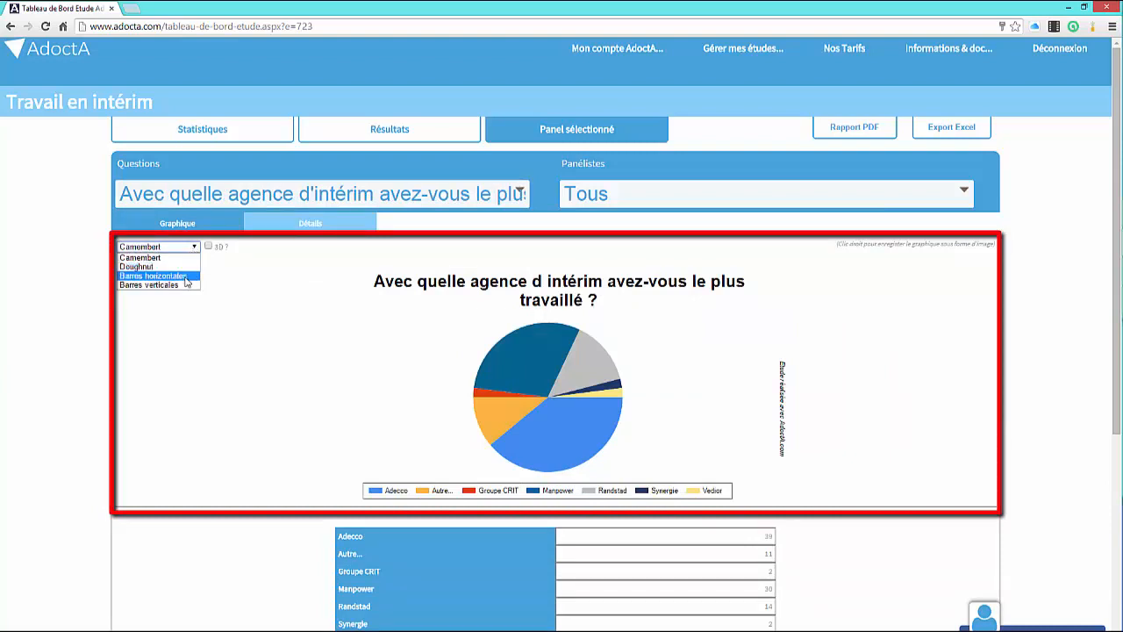
{"action": "left_click", "coordinate": [186, 276]}
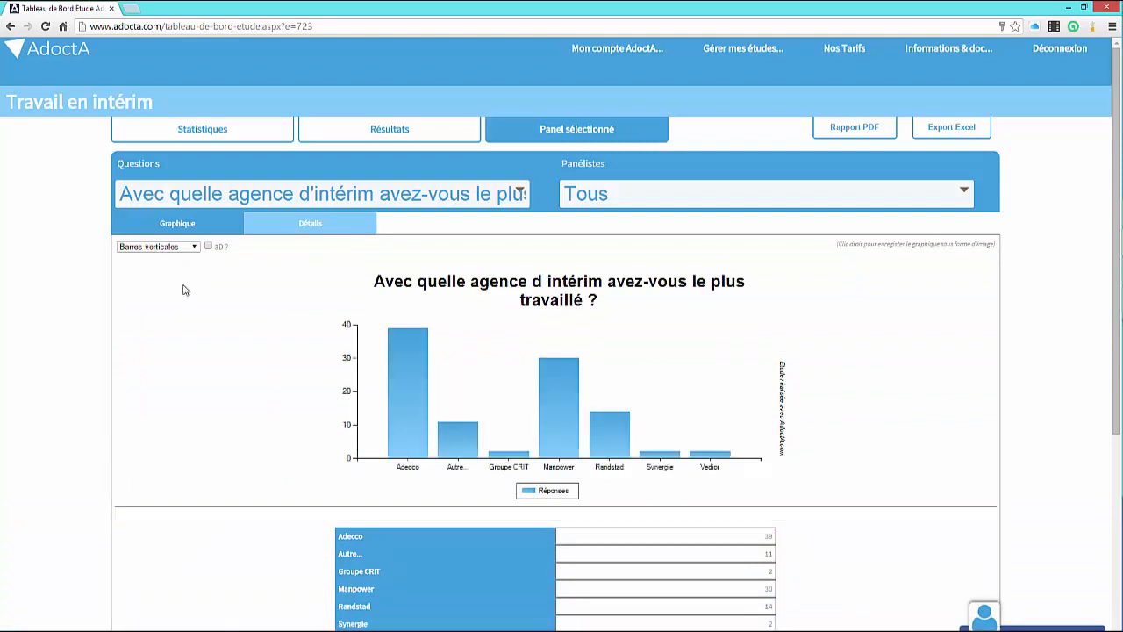
{"action": "left_click", "coordinate": [208, 247]}
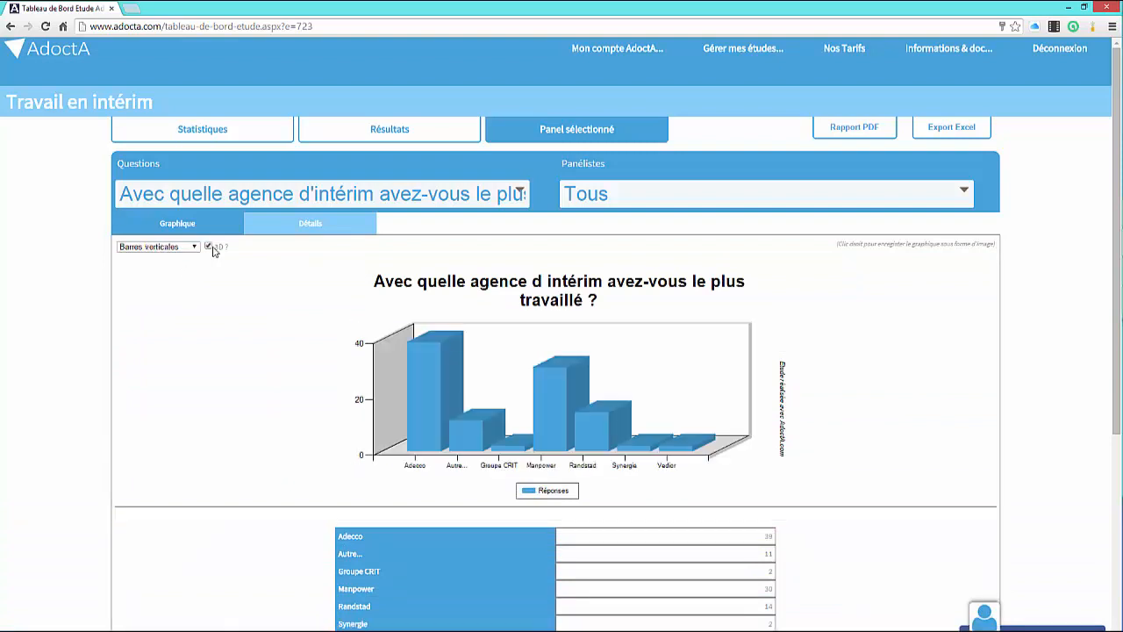
{"action": "left_click", "coordinate": [209, 246]}
Step: Show the selected panel's chart for the question "Quel est votre niveau d'études ?"
{"action": "left_click", "coordinate": [258, 193]}
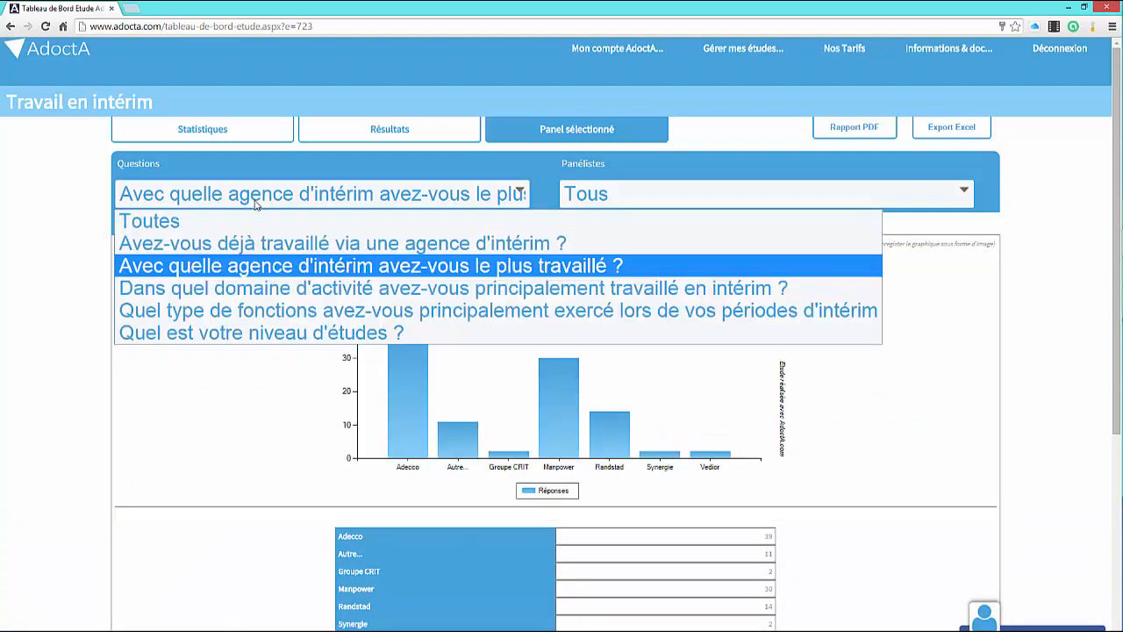
{"action": "left_click", "coordinate": [289, 338]}
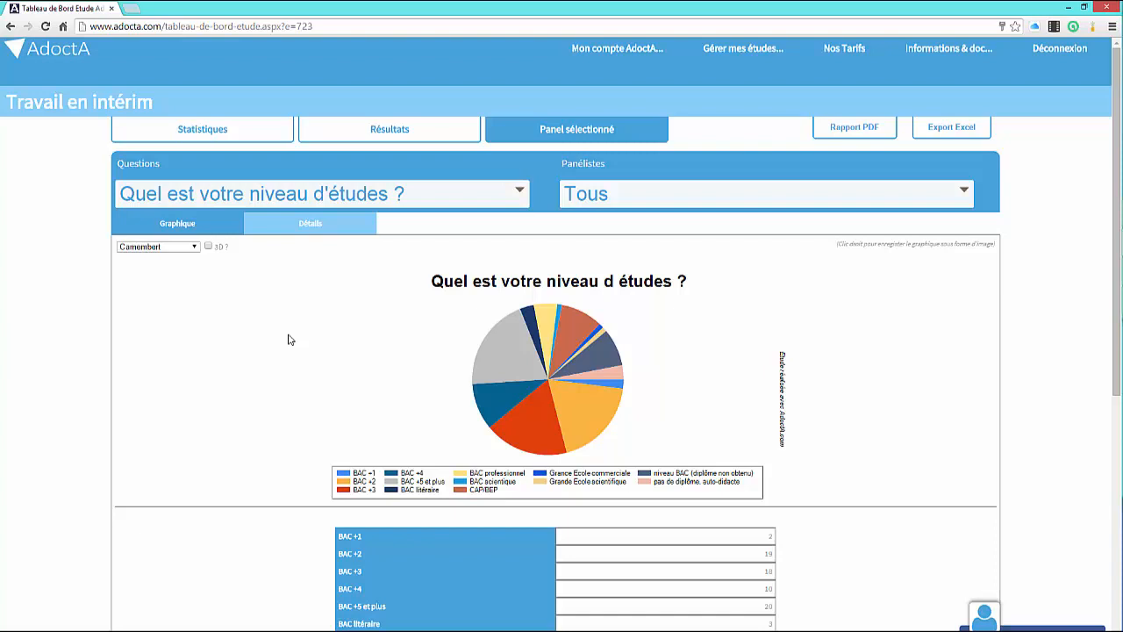
Step: In the study results, show each panelist's detailed answer to the question about satisfaction with the temp agency's services
{"action": "left_click", "coordinate": [380, 132]}
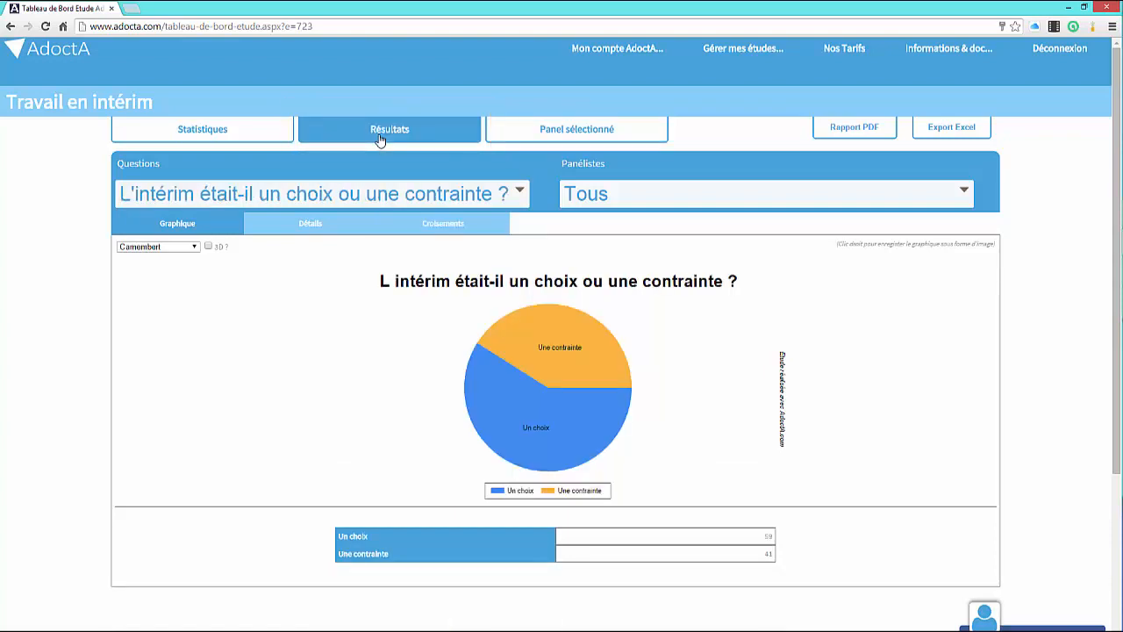
{"action": "left_click", "coordinate": [397, 194]}
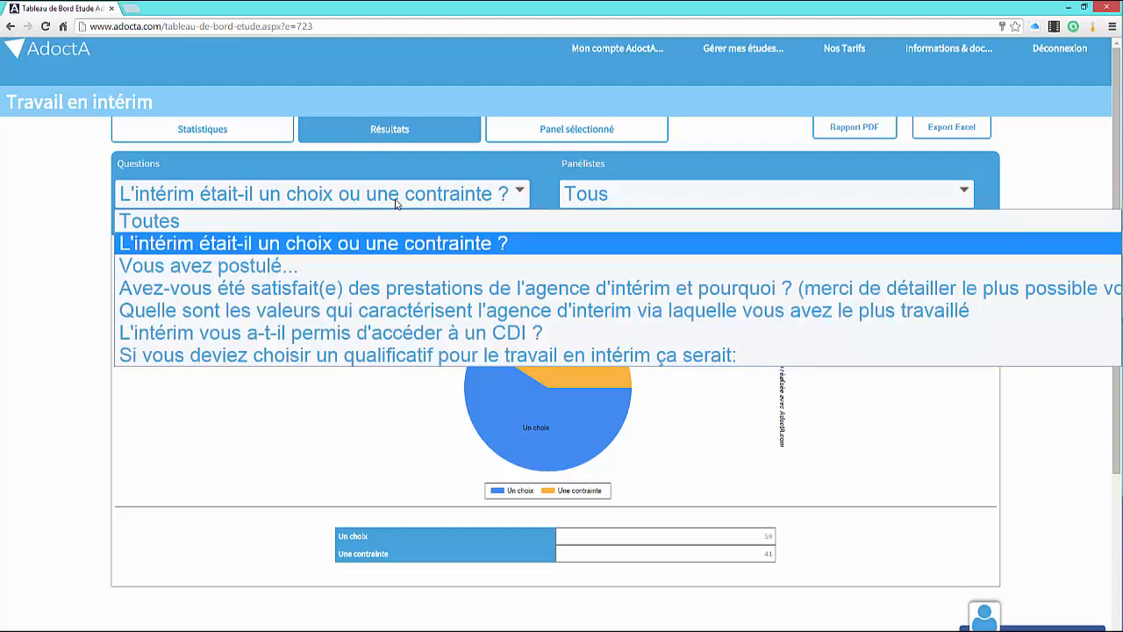
{"action": "left_click", "coordinate": [405, 289]}
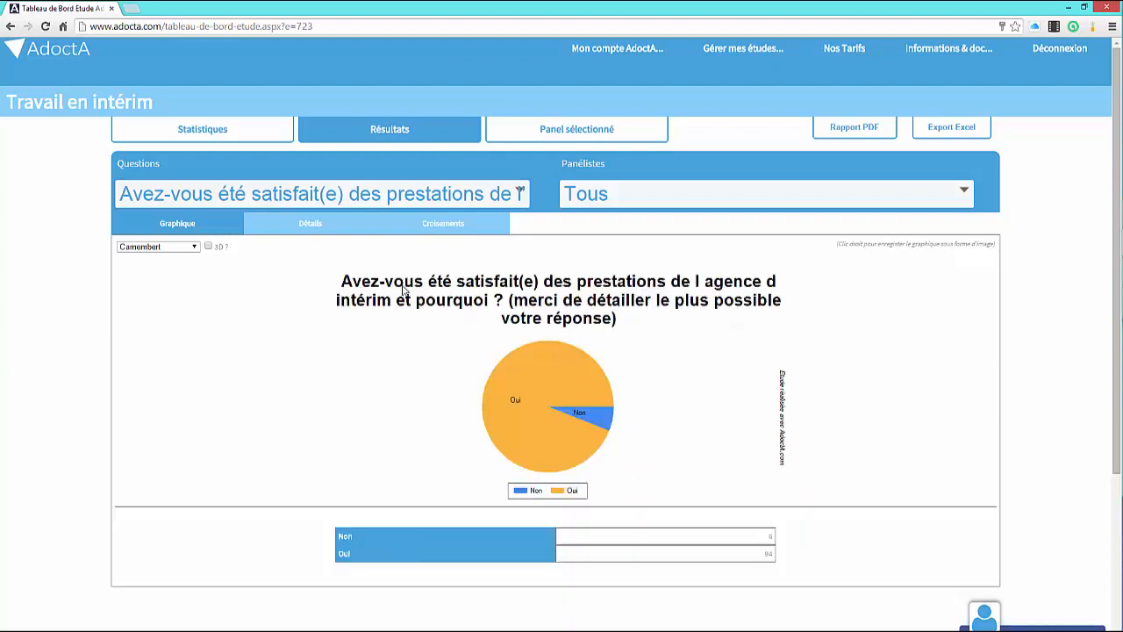
{"action": "left_click", "coordinate": [312, 227]}
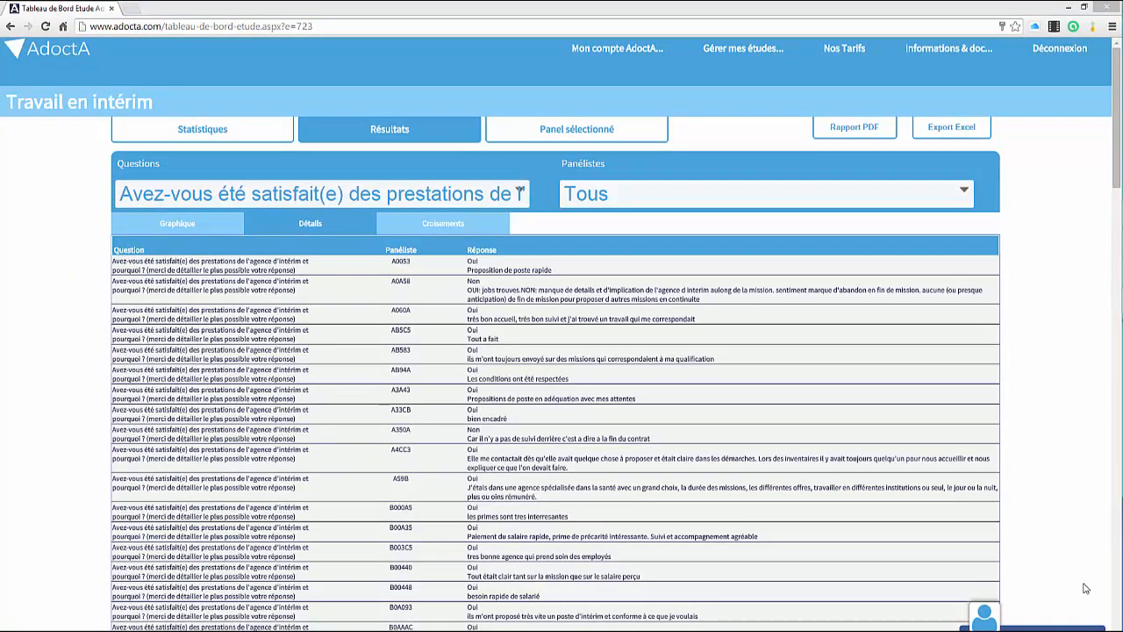
Step: Cross the answers to "L'intérim vous a-t-il permis d'accéder à un CDI ?" with the question "Quel est votre niveau d'études ?"
{"action": "left_click", "coordinate": [501, 200]}
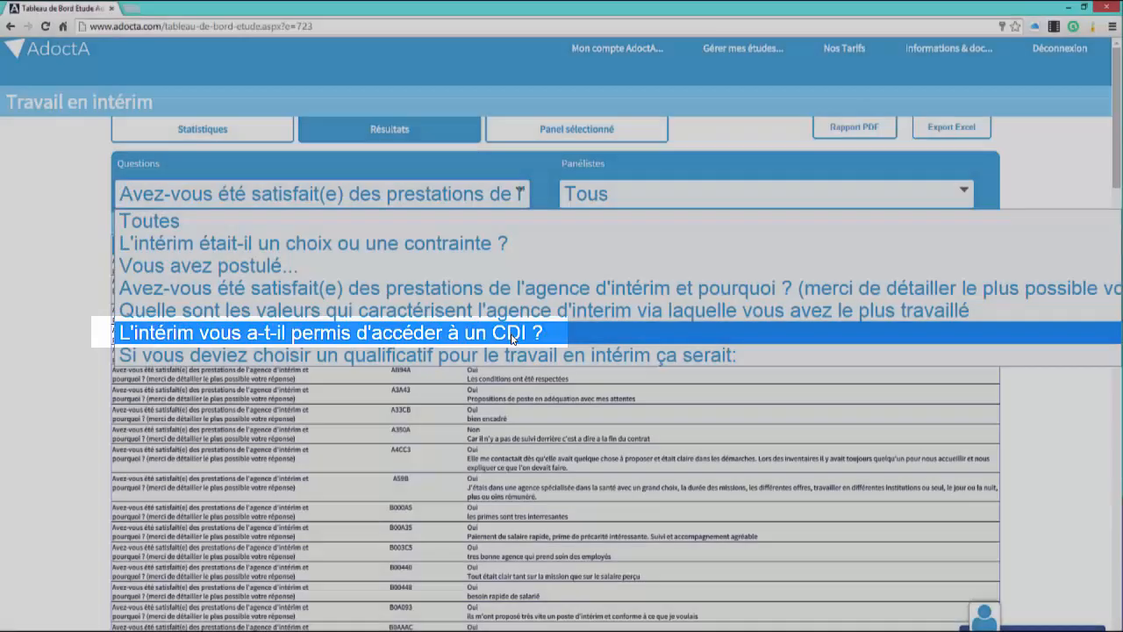
{"action": "left_click", "coordinate": [513, 337]}
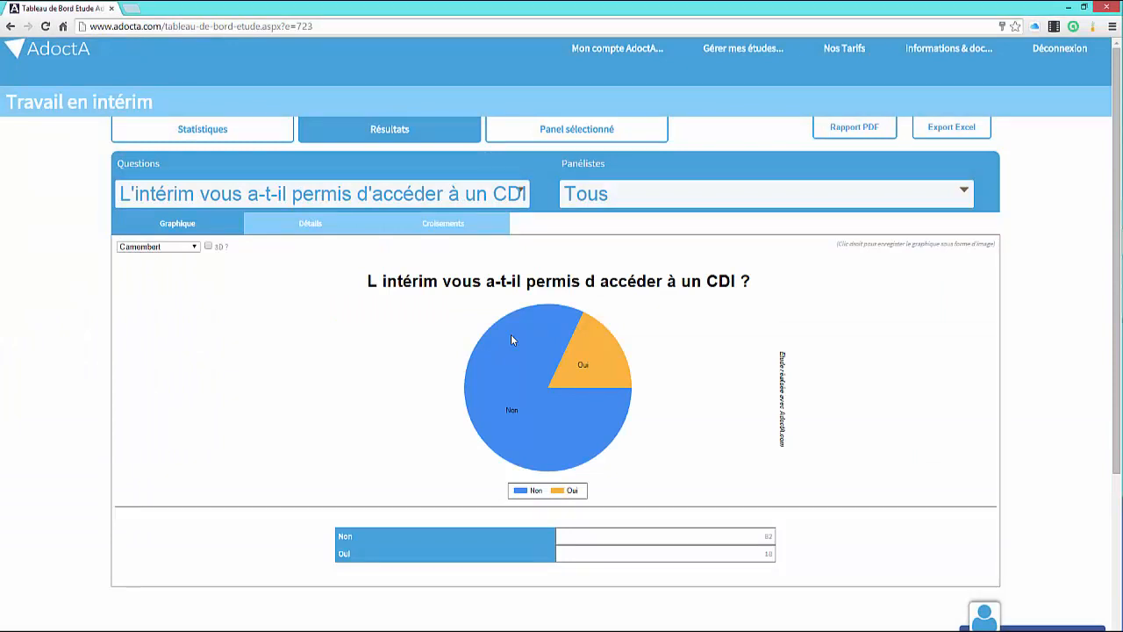
{"action": "left_click", "coordinate": [443, 230]}
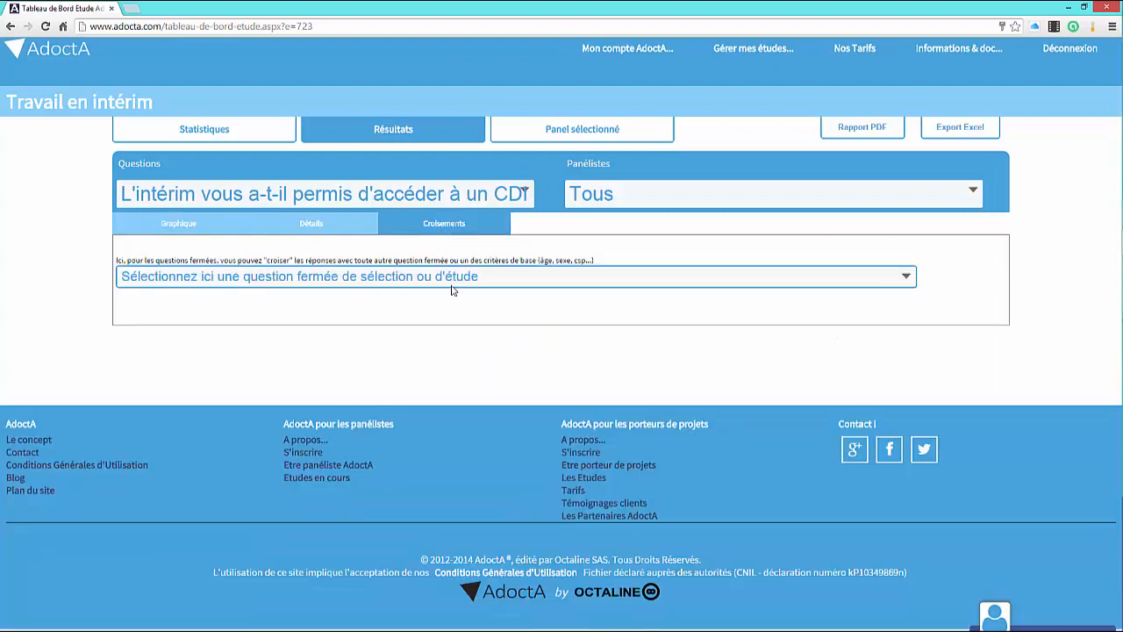
{"action": "left_click", "coordinate": [453, 277]}
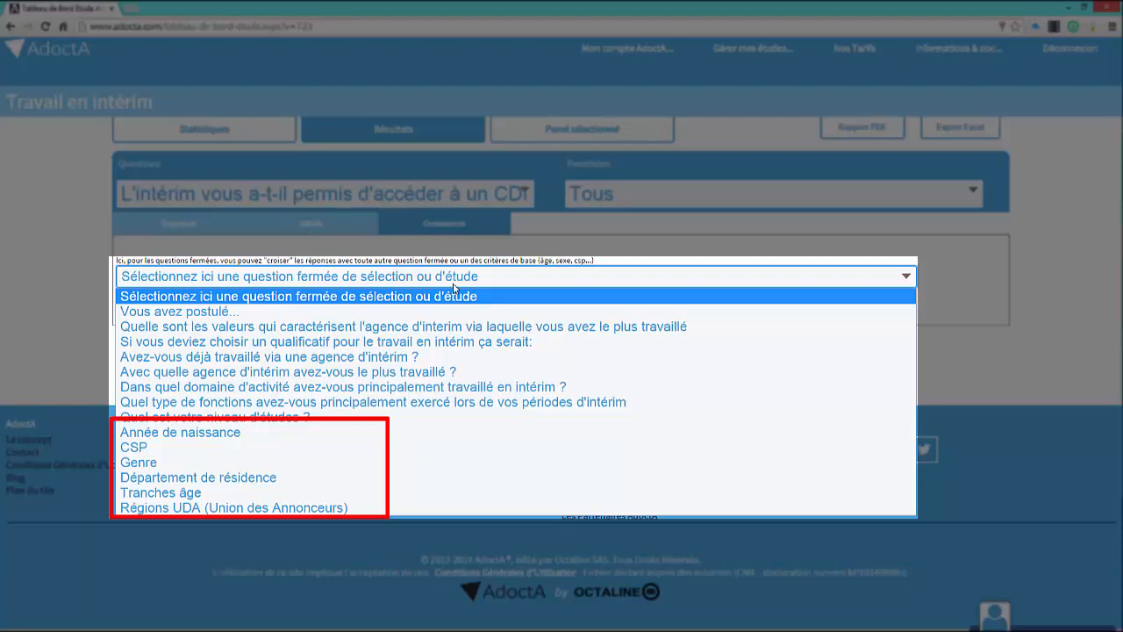
{"action": "left_click", "coordinate": [431, 418]}
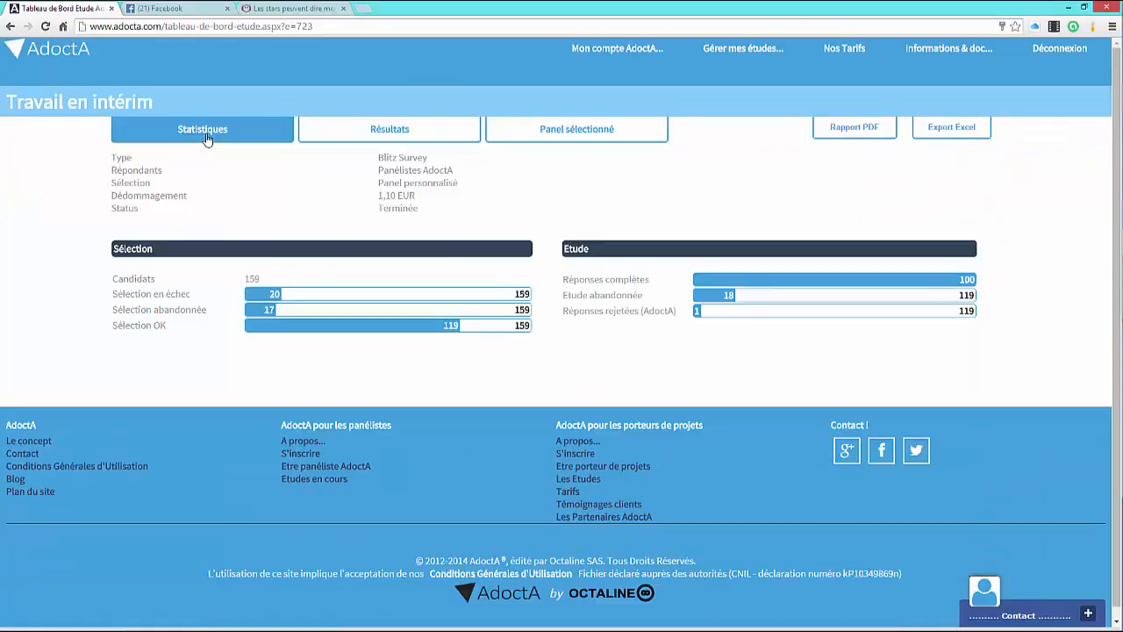
Step: Export the study to Excel and open the AdoctA_Travail_en_intérim.xls attachment from the export e-mail in Outlook
{"action": "left_click", "coordinate": [952, 128]}
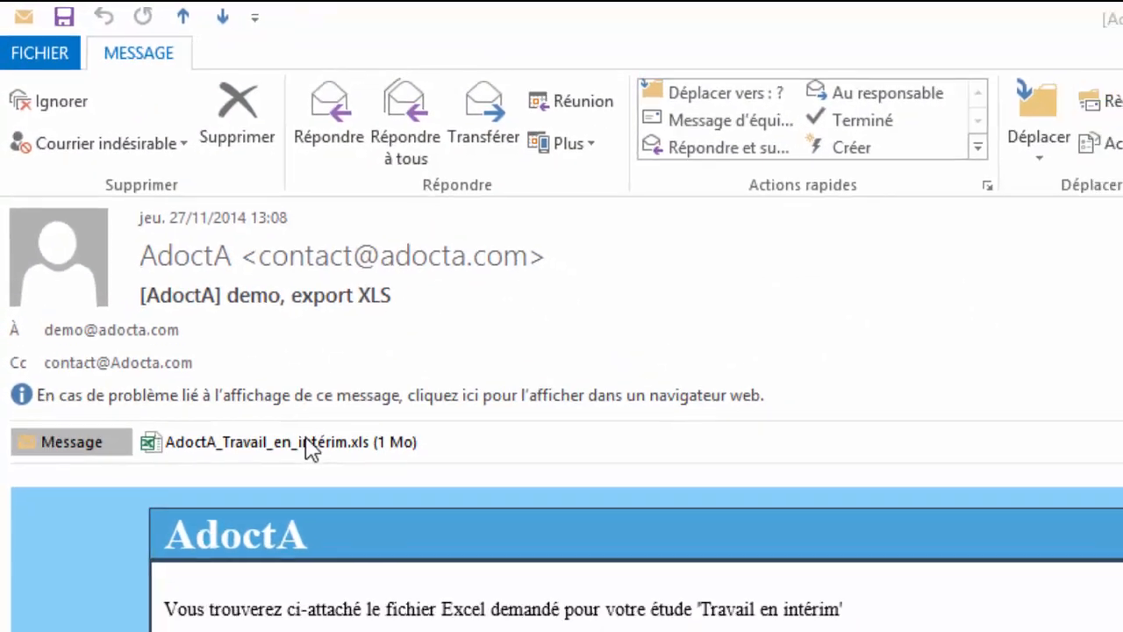
{"action": "double_click", "coordinate": [338, 481]}
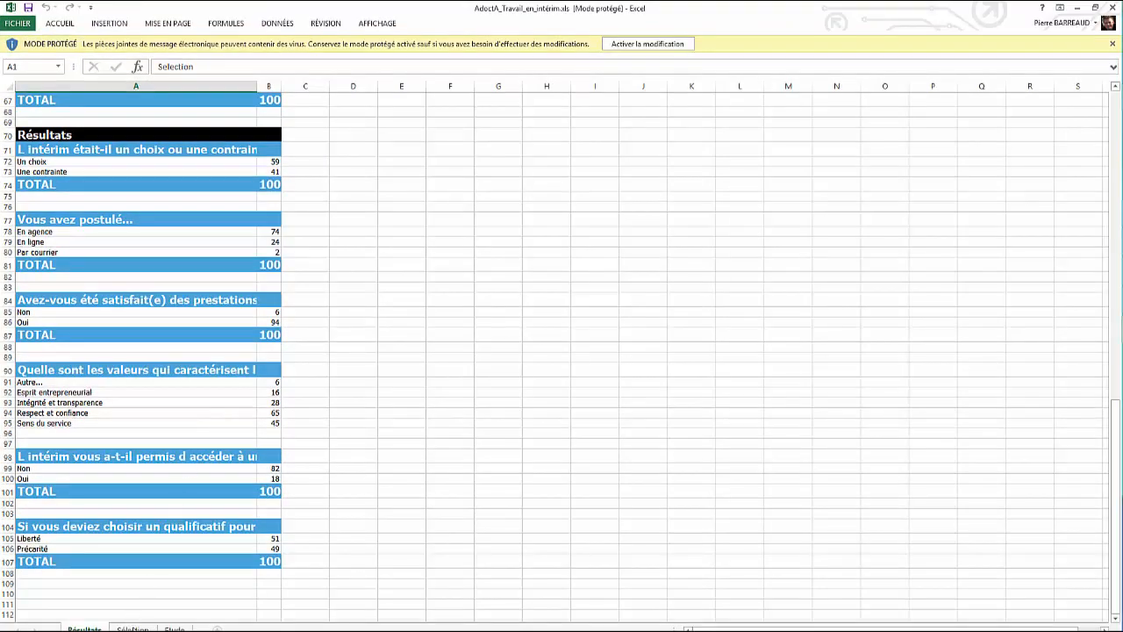
Step: Examine the Sélection and Etude sheets of the exported workbook, including the Etude sheet's columns through education level
{"action": "left_click", "coordinate": [133, 629]}
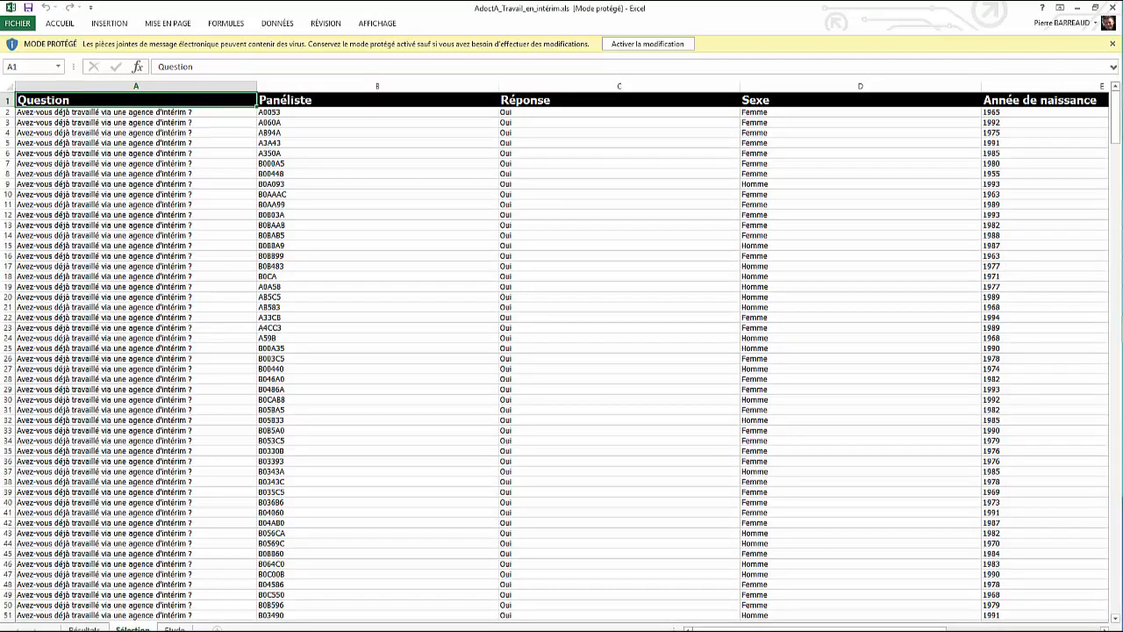
{"action": "left_click", "coordinate": [175, 629]}
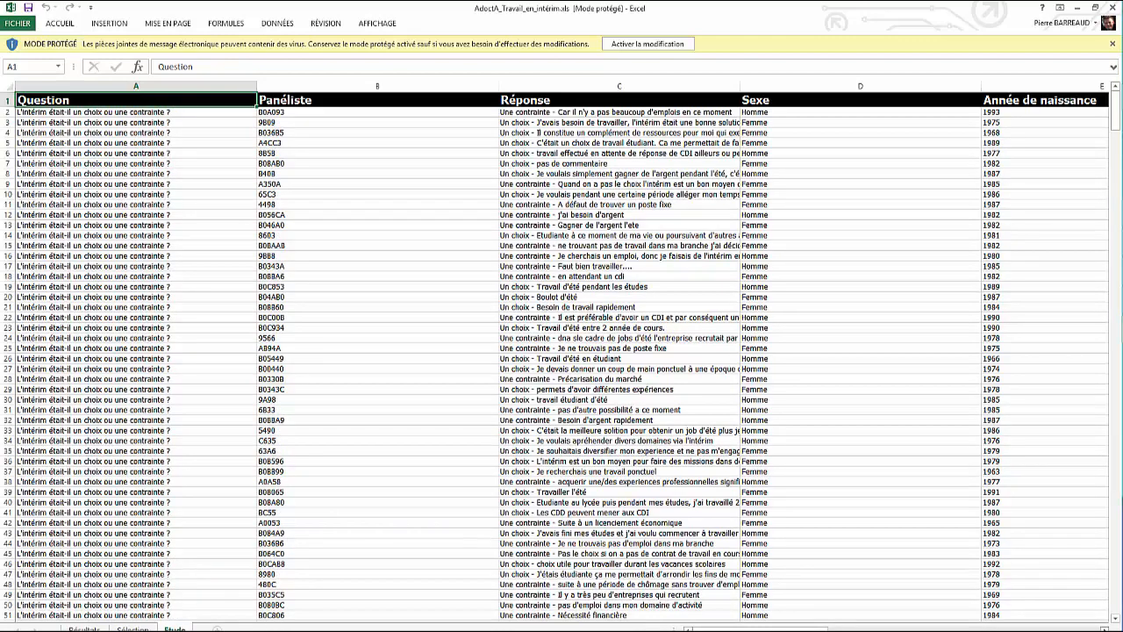
{"action": "scroll", "coordinate": [561, 351], "scroll_direction": "right", "scroll_amount": 3}
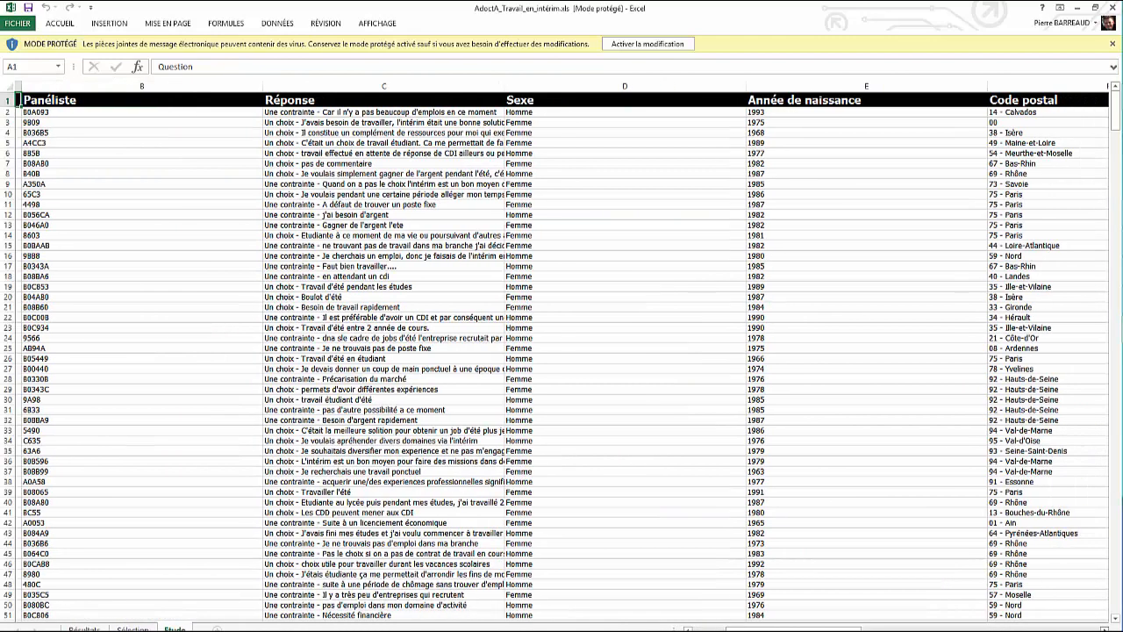
{"action": "scroll", "coordinate": [561, 351], "scroll_direction": "right", "scroll_amount": 3}
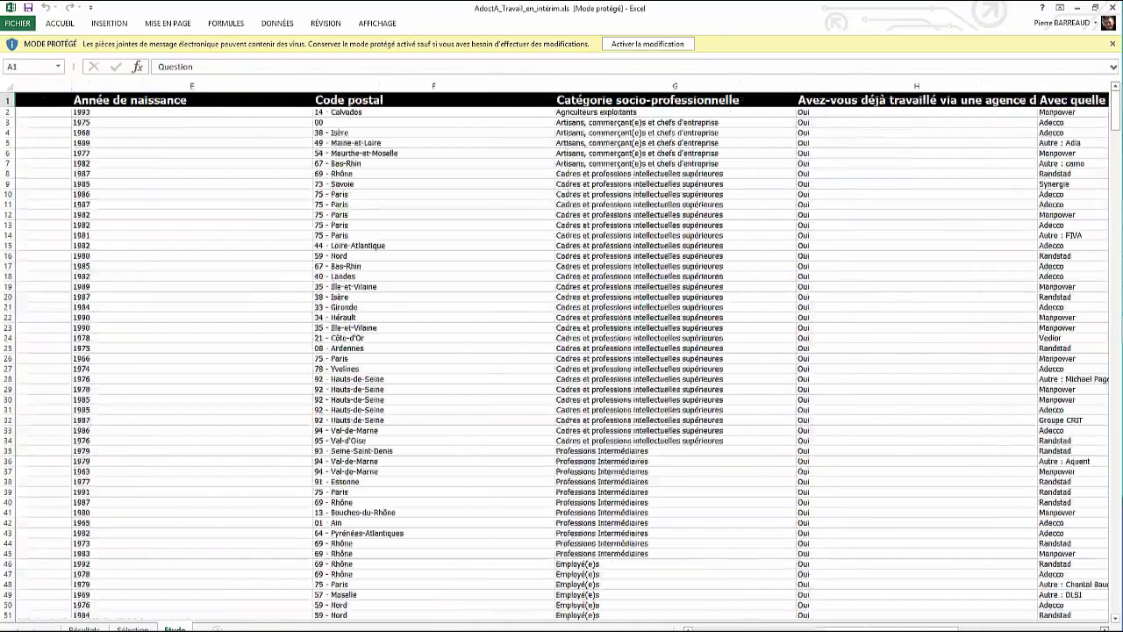
{"action": "scroll", "coordinate": [561, 351], "scroll_direction": "right", "scroll_amount": 1}
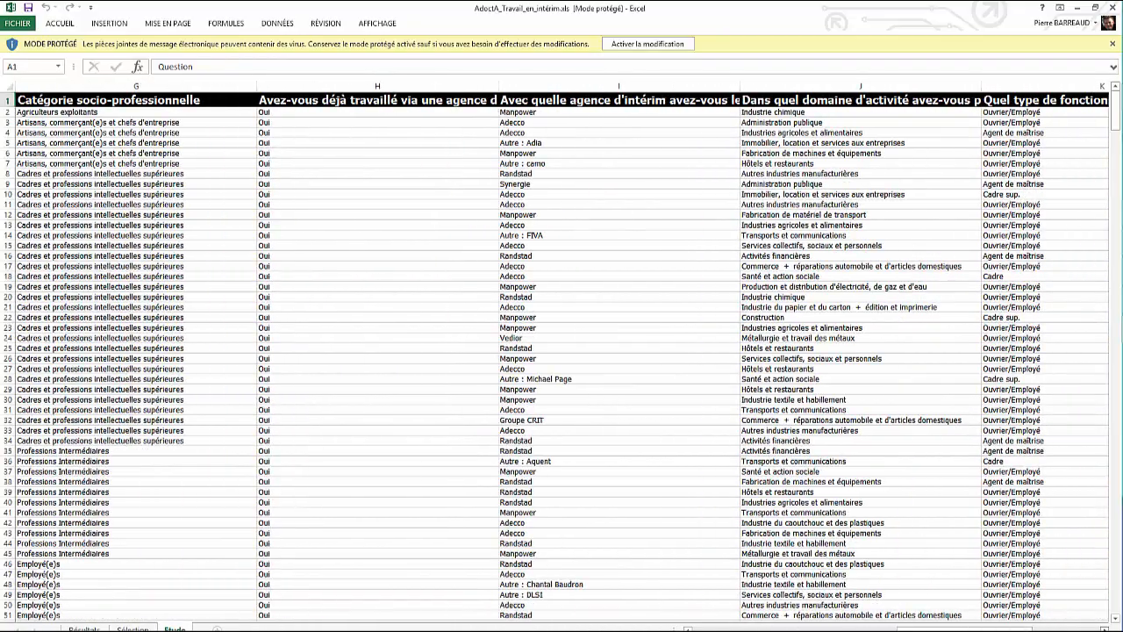
{"action": "scroll", "coordinate": [561, 351], "scroll_direction": "right", "scroll_amount": 2}
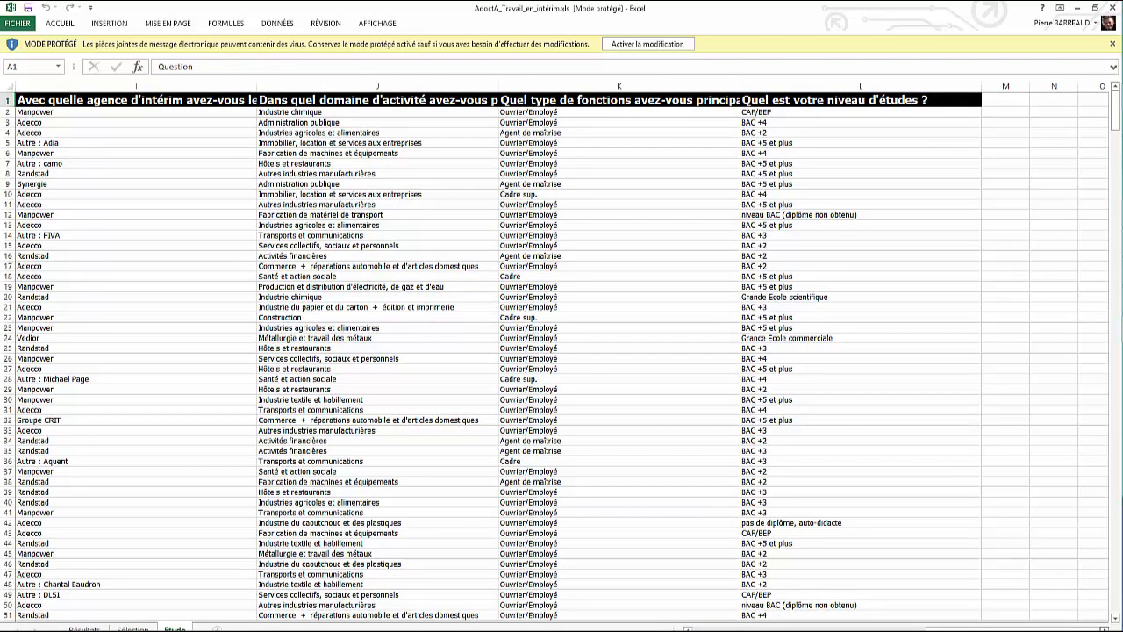
Step: Enable editing of the workbook and filter the Etude sheet's Question column to only "L'intérim vous a-t-il permis d'accéder à un CDI ?"
{"action": "left_click", "coordinate": [650, 43]}
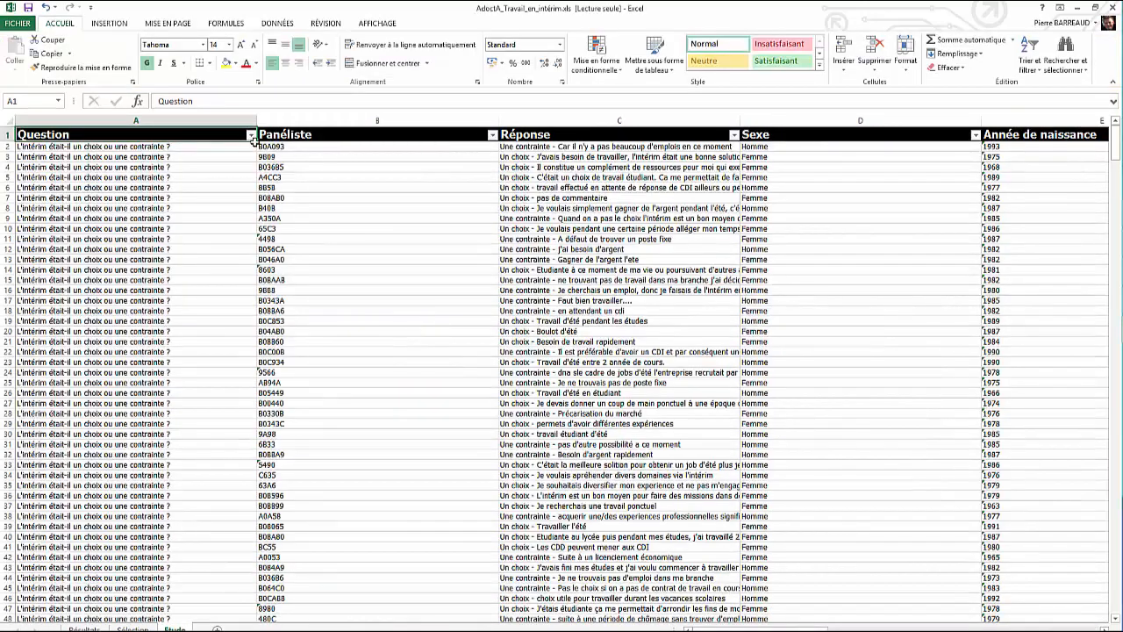
{"action": "left_click", "coordinate": [251, 135]}
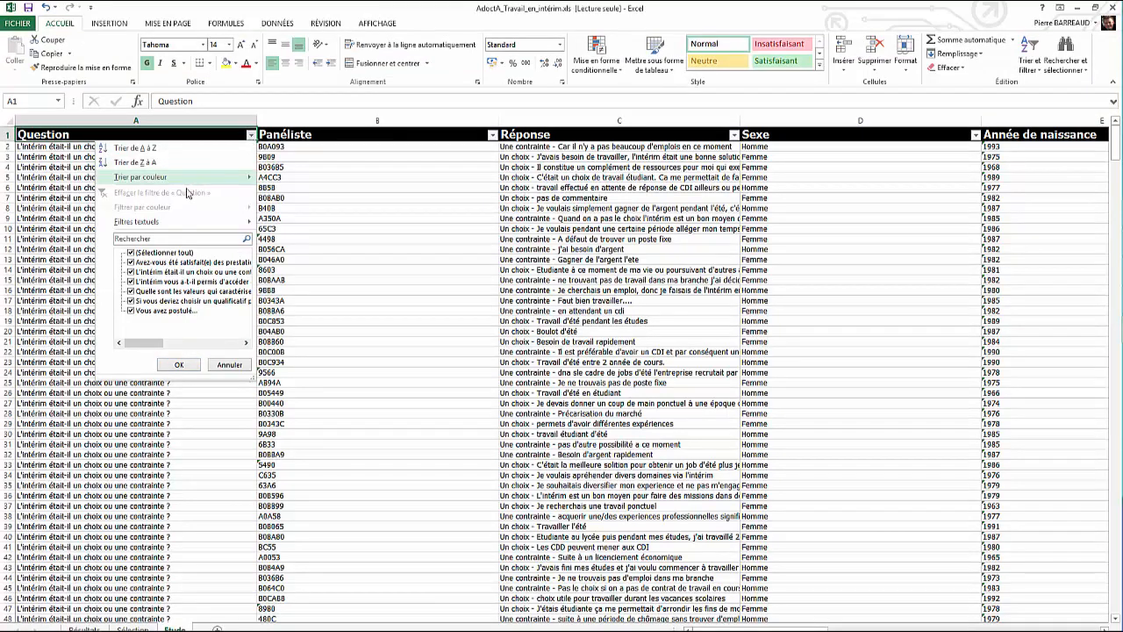
{"action": "left_click", "coordinate": [131, 251]}
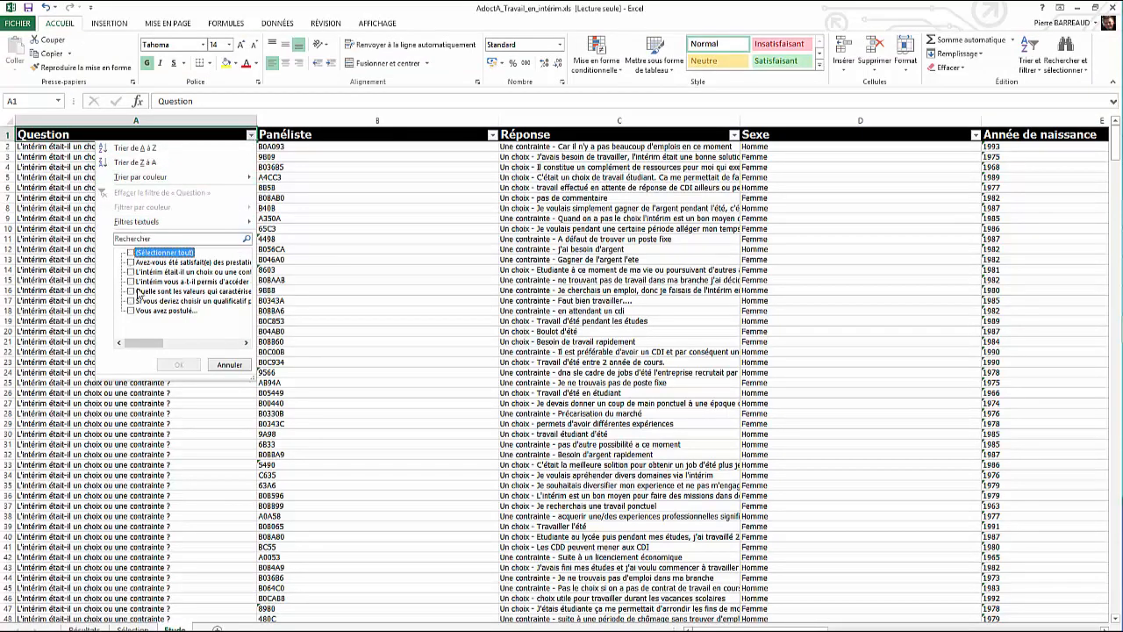
{"action": "left_click", "coordinate": [130, 281]}
{"action": "left_click", "coordinate": [178, 364]}
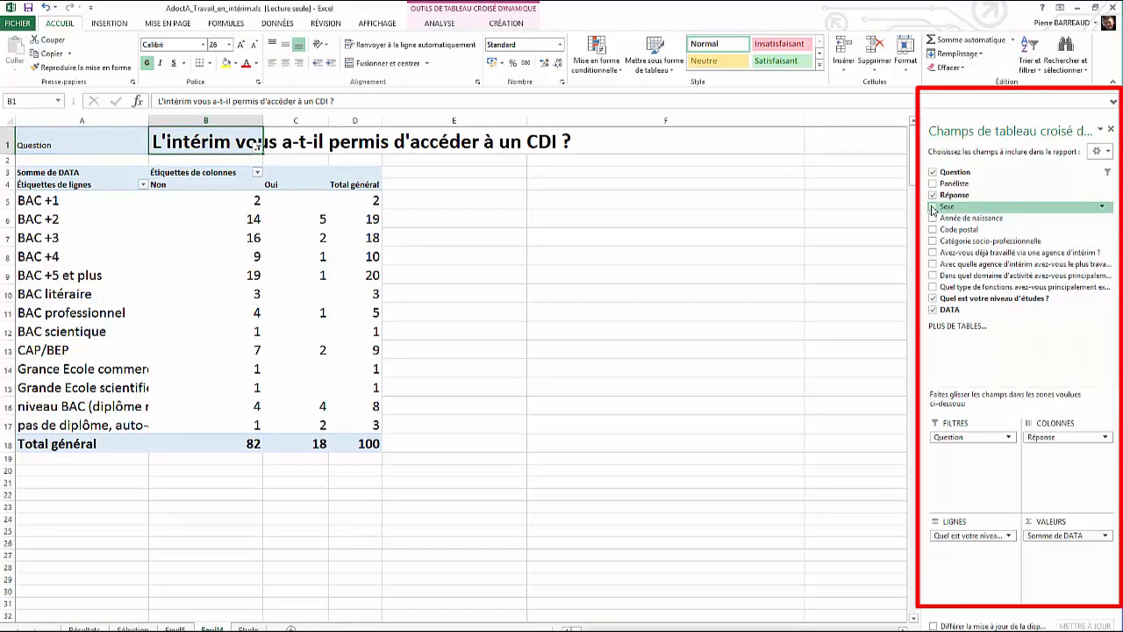
Step: Add the Sexe field to the pivot table's rows beneath the education level field
{"action": "left_click_drag", "start_coordinate": [954, 209], "coordinate": [965, 557]}
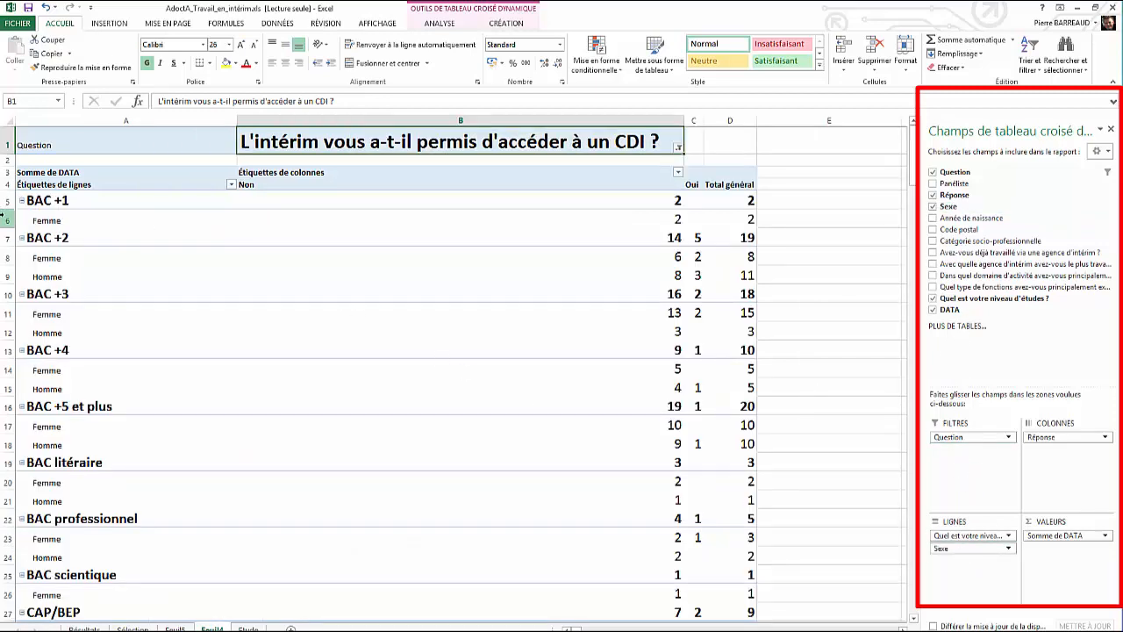
Step: Try Sexe above the education level in the pivot rows, then Catégorie socio-professionnelle beneath it, and leave only the education level
{"action": "mouse_move", "coordinate": [975, 549]}
{"action": "left_mouse_down"}
{"action": "mouse_move", "coordinate": [989, 541]}
{"action": "mouse_move", "coordinate": [979, 536]}
{"action": "left_mouse_up"}
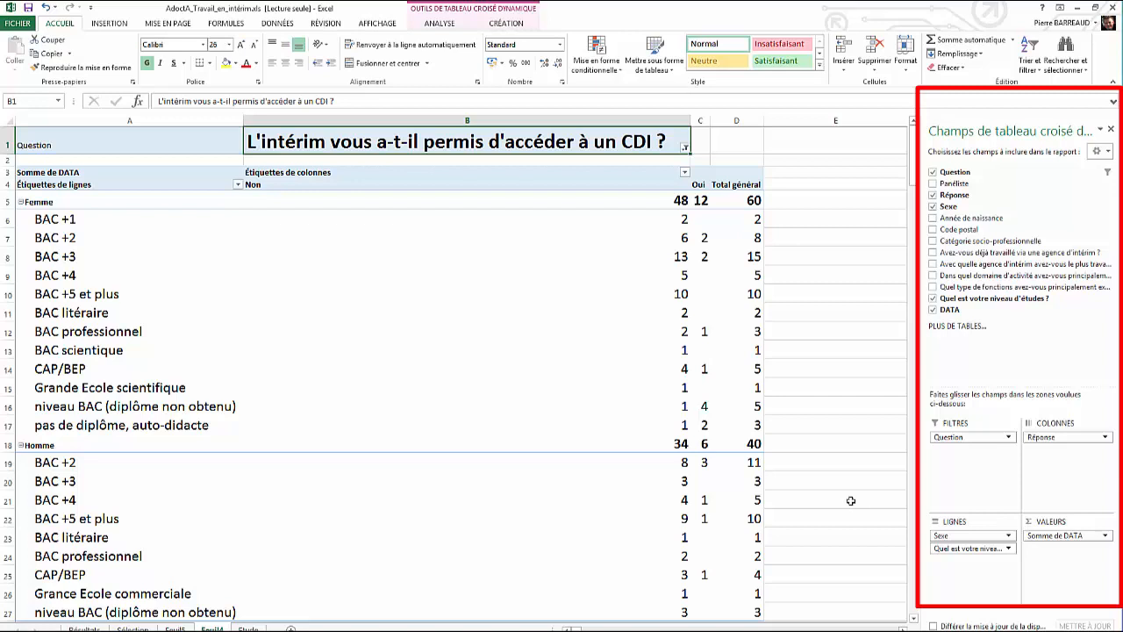
{"action": "left_click", "coordinate": [932, 207]}
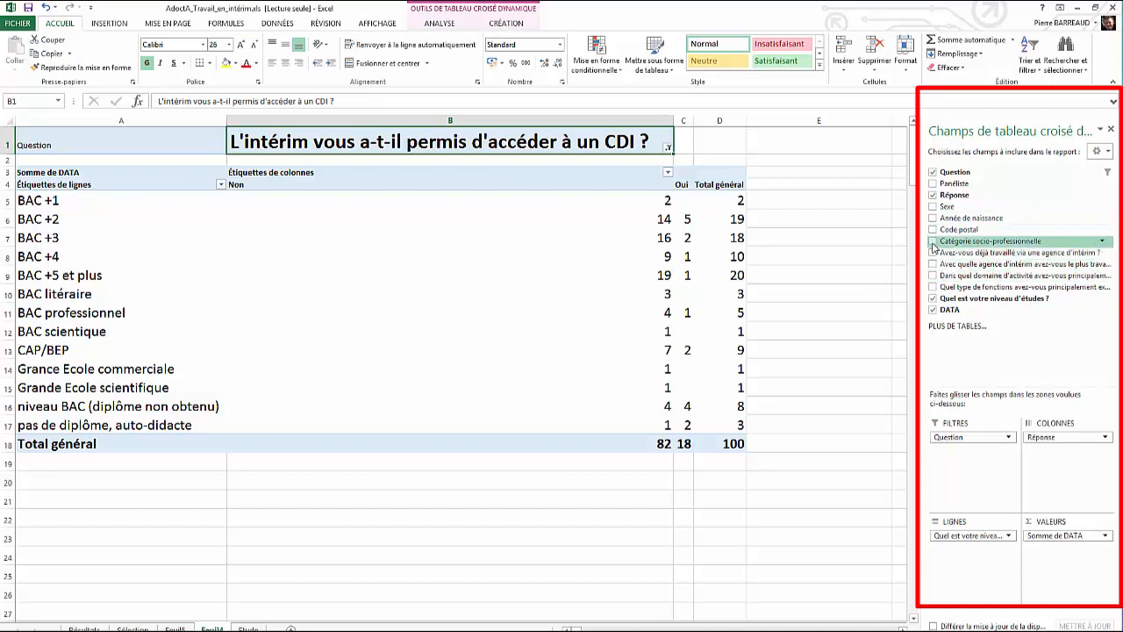
{"action": "left_click", "coordinate": [933, 241]}
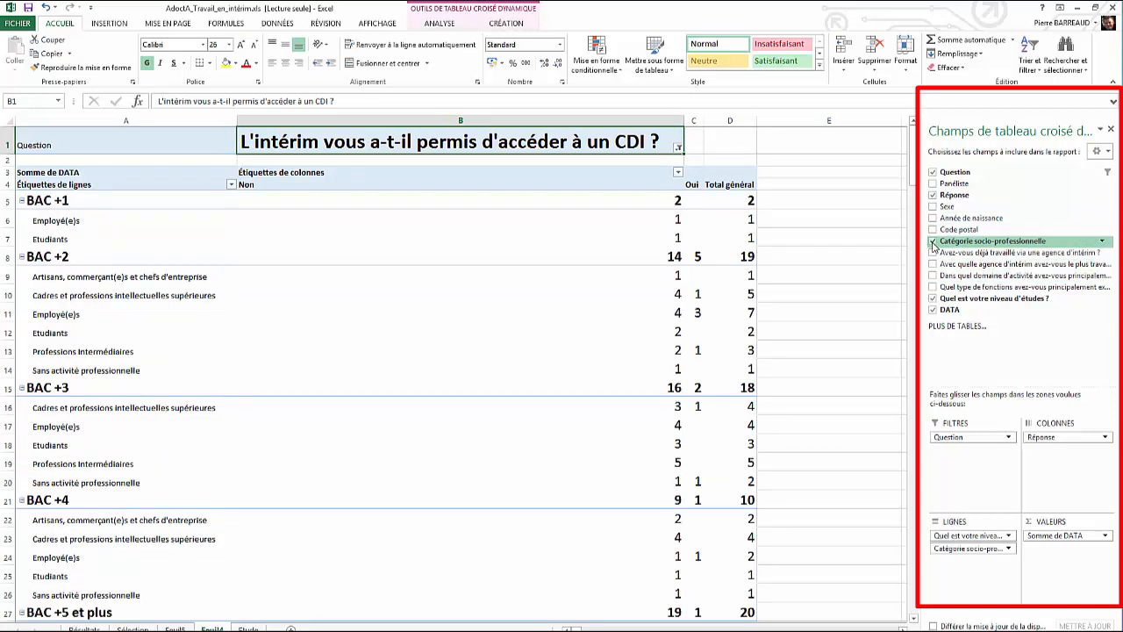
{"action": "left_click", "coordinate": [932, 241]}
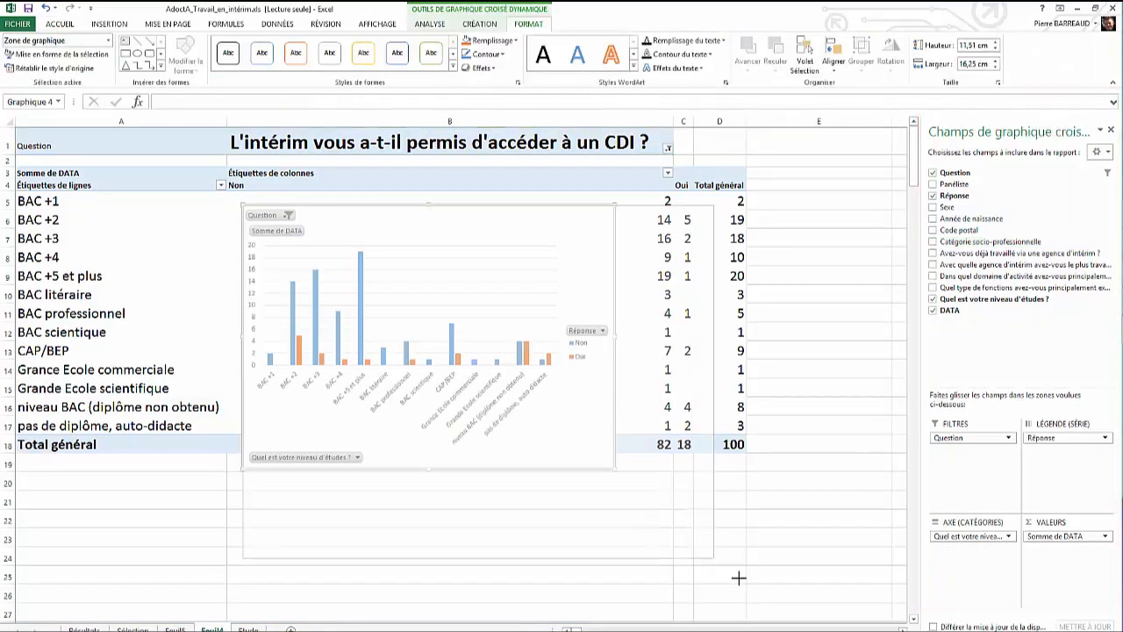
Step: Enlarge the pivot chart to about 23.05 cm wide by 17.38 cm high and temporarily split its categories by Sexe
{"action": "left_click_drag", "start_coordinate": [738, 578], "coordinate": [768, 601]}
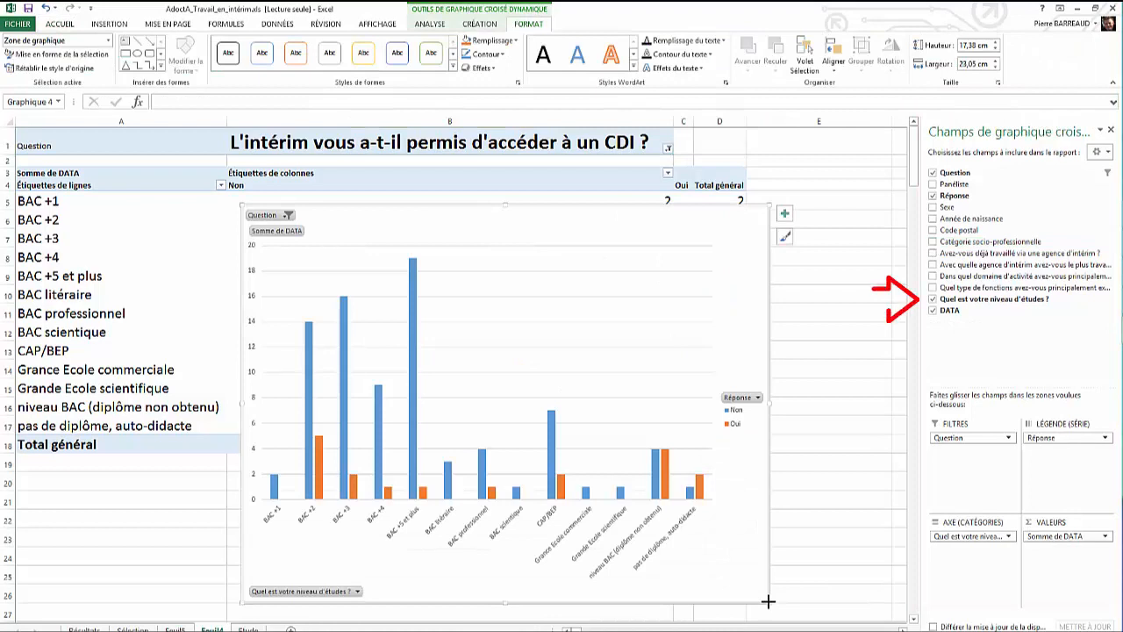
{"action": "left_click", "coordinate": [932, 207]}
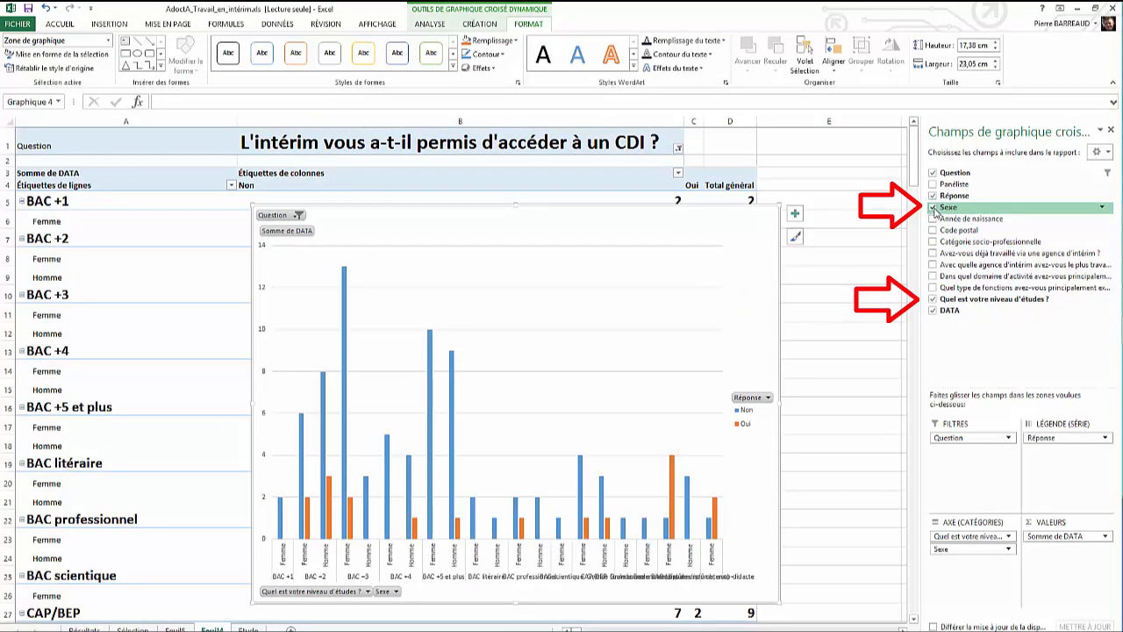
{"action": "left_click", "coordinate": [933, 207]}
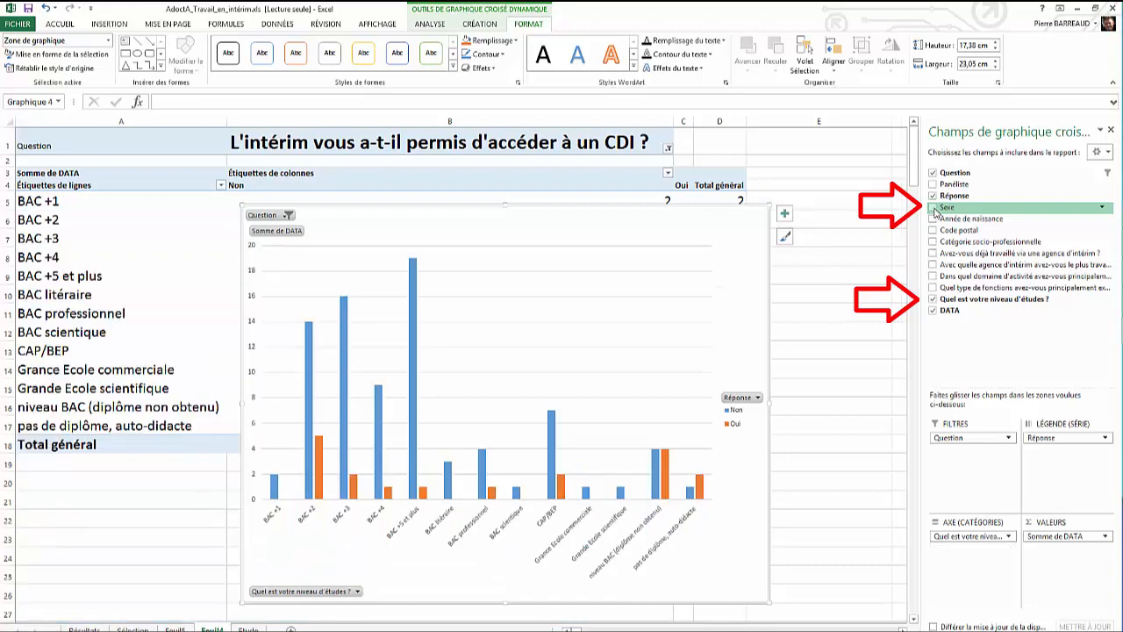
Step: Filter the pivot table's Question field to "Si vous deviez choisir un qualificatif pour le travail en intérim ça serait:"
{"action": "left_click", "coordinate": [667, 150]}
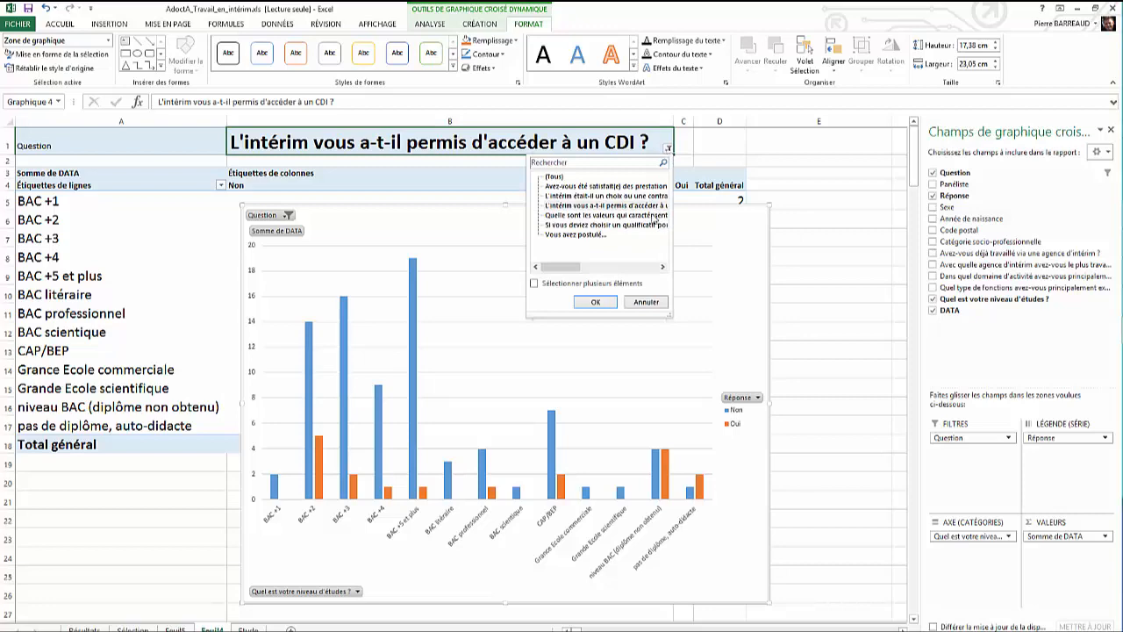
{"action": "left_click", "coordinate": [607, 224]}
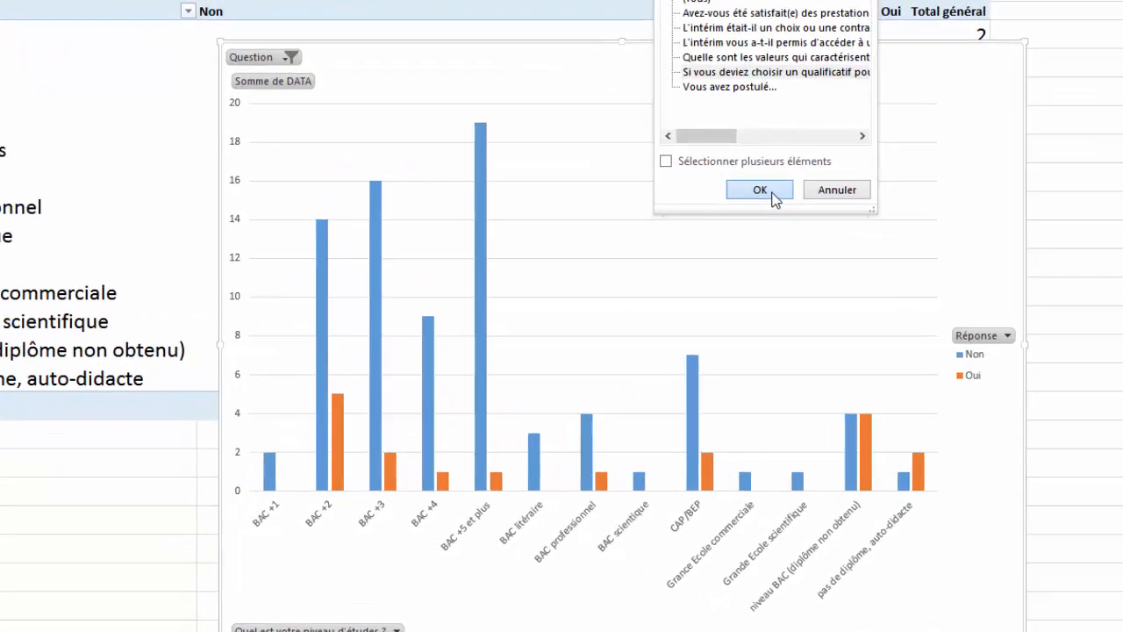
{"action": "left_click", "coordinate": [772, 193]}
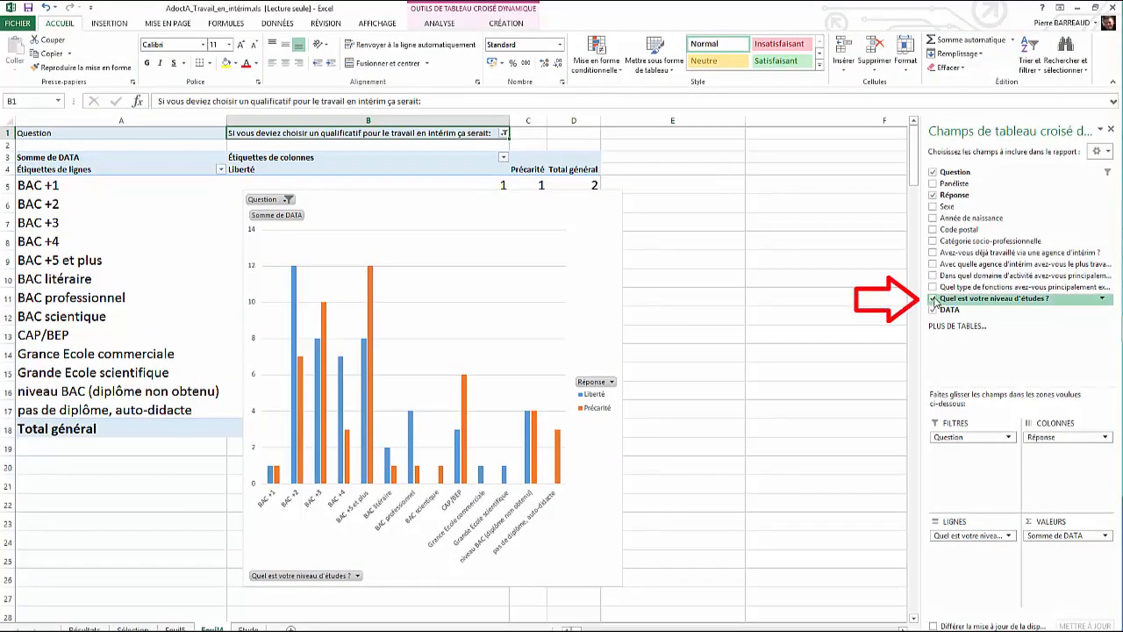
Step: Replace the education level in the pivot rows with Sexe, then replace Sexe with Catégorie socio-professionnelle
{"action": "left_click", "coordinate": [933, 299]}
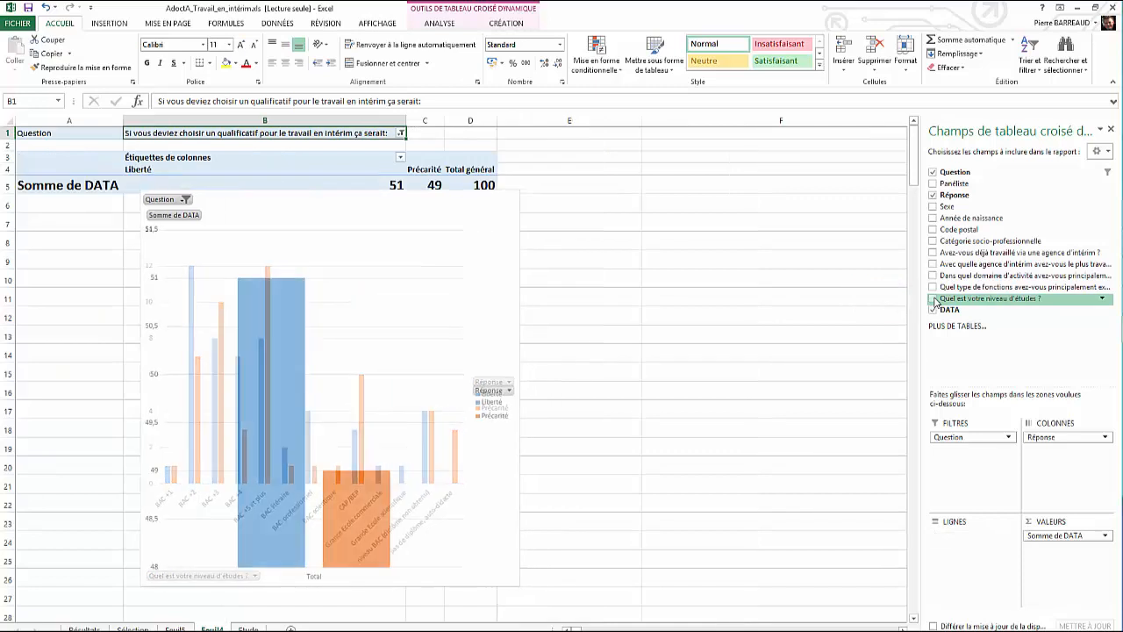
{"action": "left_click", "coordinate": [933, 207]}
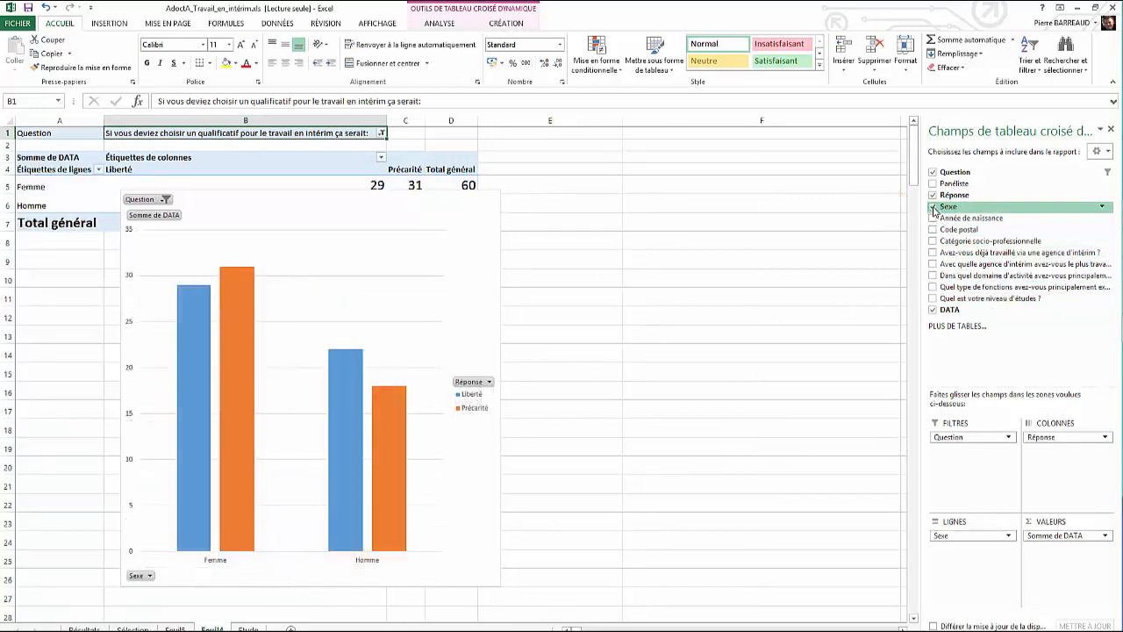
{"action": "left_click", "coordinate": [933, 207]}
{"action": "left_click", "coordinate": [933, 241]}
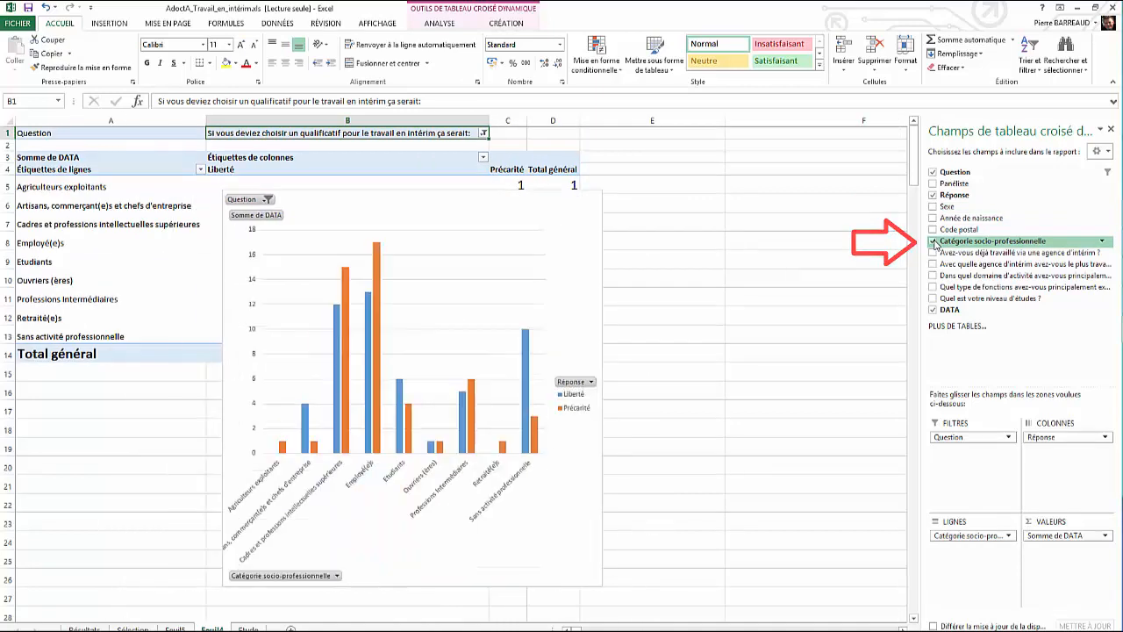